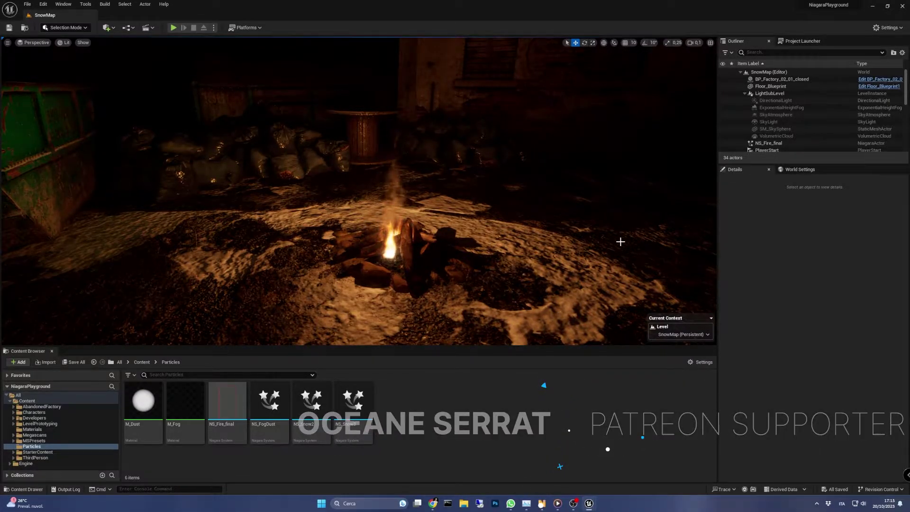
mouse_move(620, 242)
right_down()
mouse_move(612, 260)
mouse_move(587, 262)
mouse_move(620, 242)
right_up()
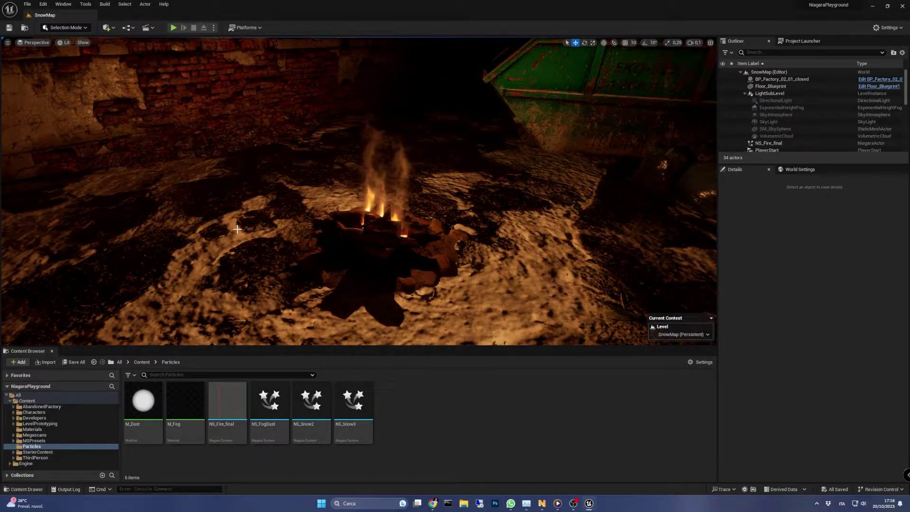
right_drag(536, 241, 615, 247)
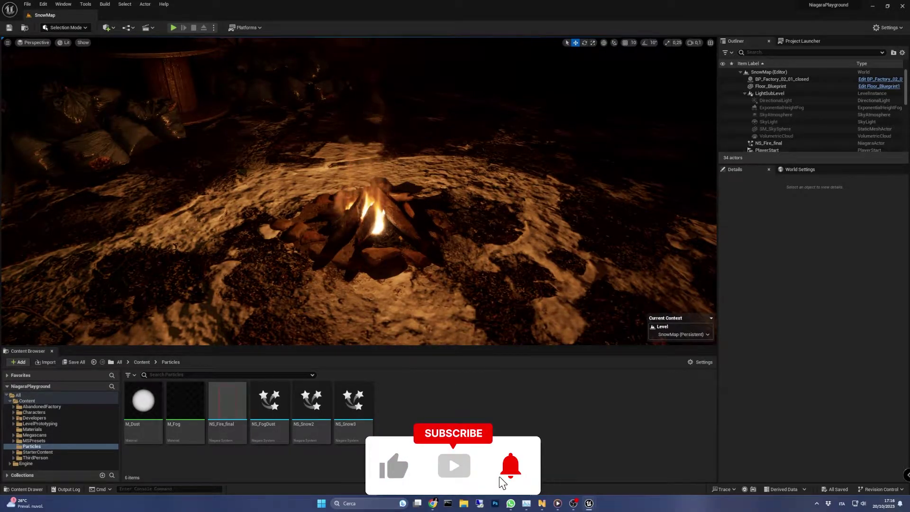
Create a Niagara system named NS_Fire in the Particles folder, based on the Fountain emitter template
right_click(447, 415)
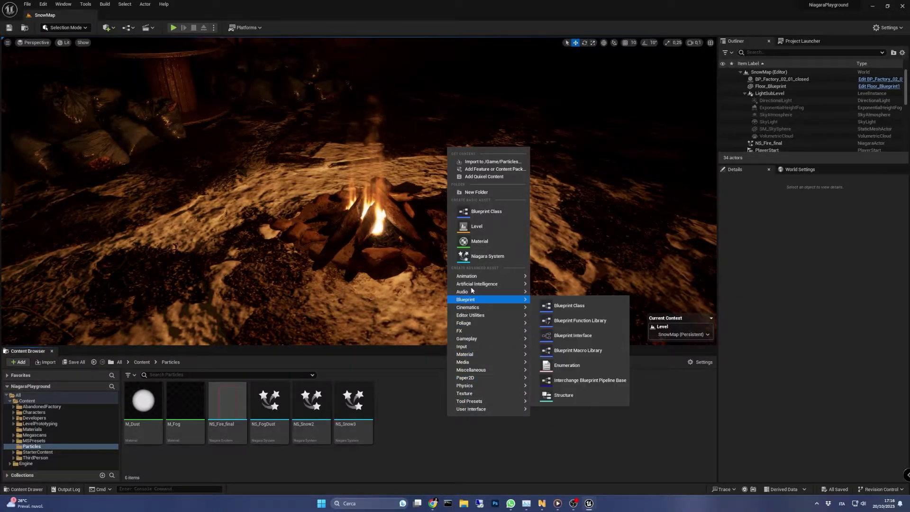
click(484, 255)
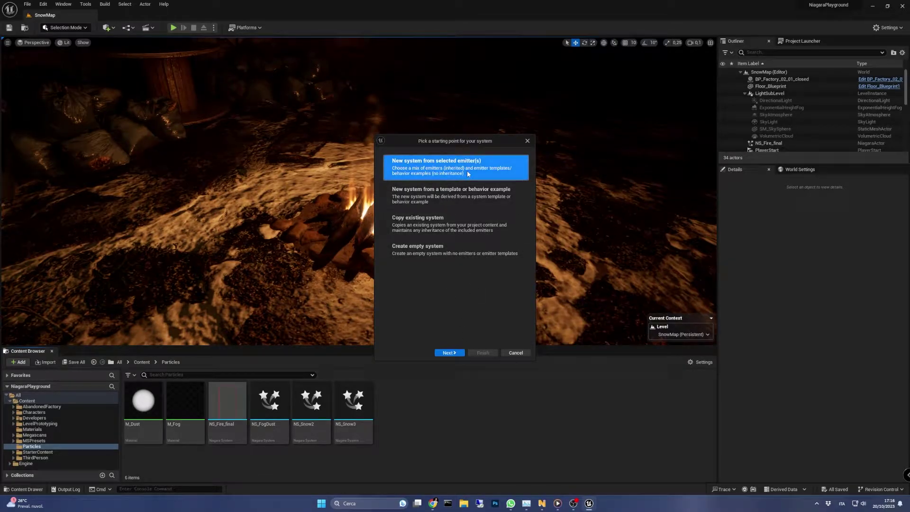
click(450, 352)
scroll(446, 276, down, 3)
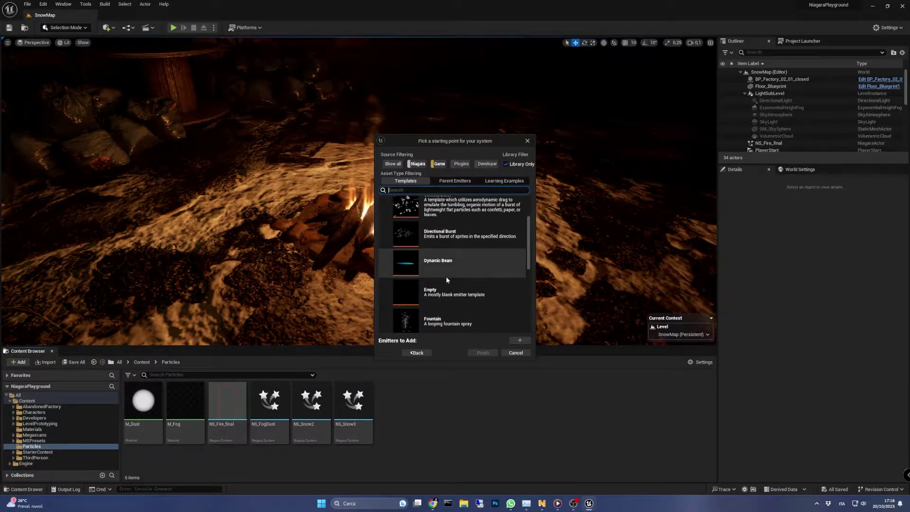
click(449, 280)
click(519, 340)
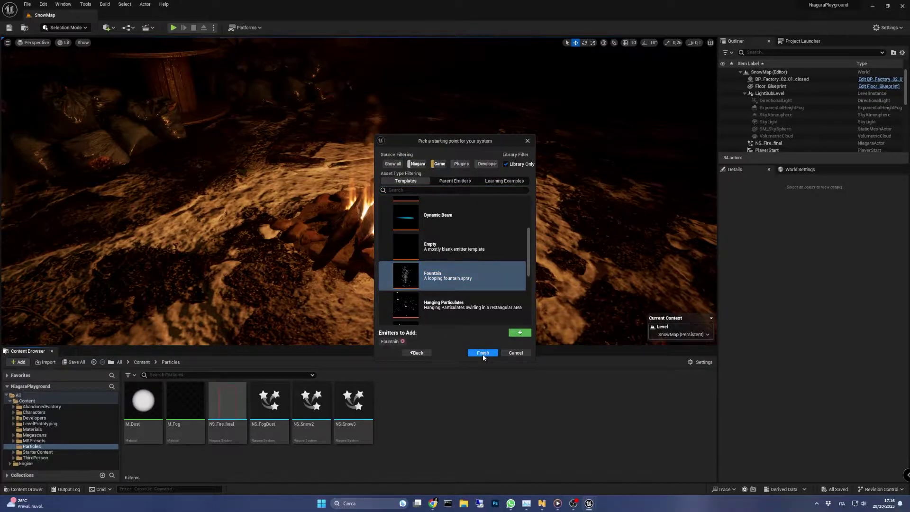
click(482, 353)
text(NS_)
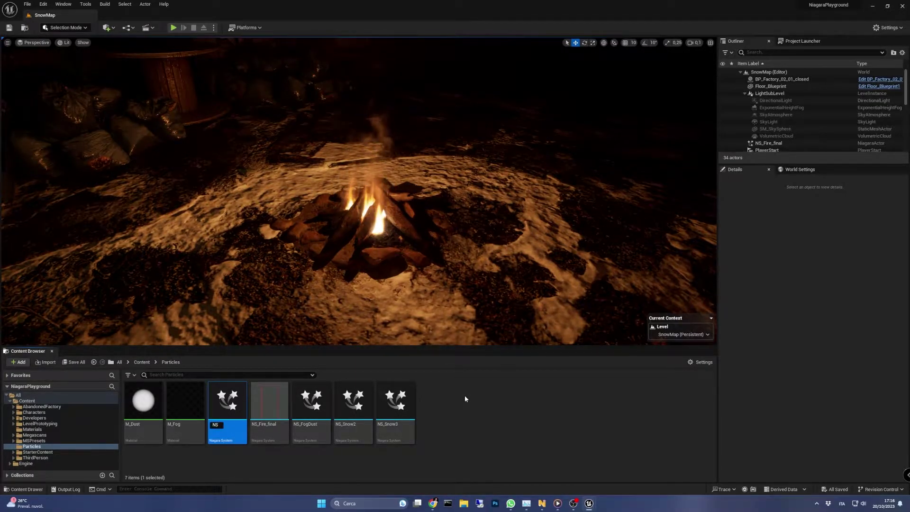
text(Fire)
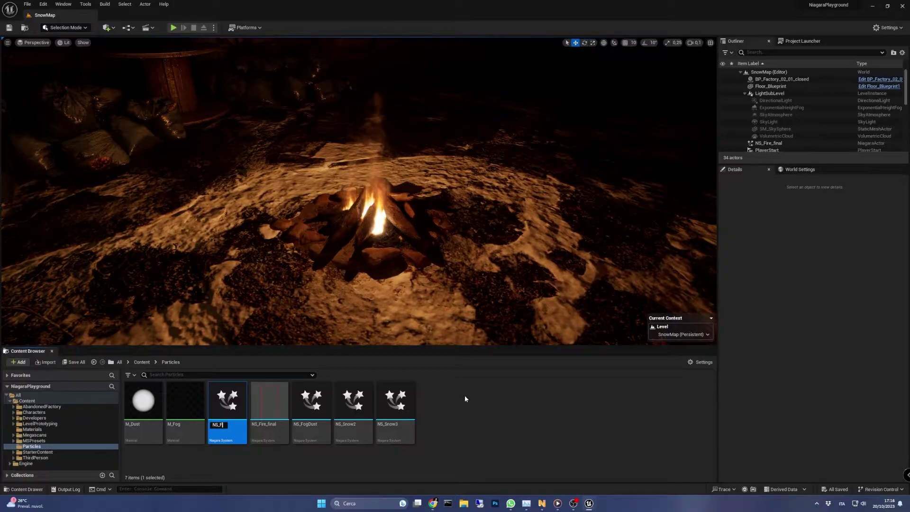
key(Return)
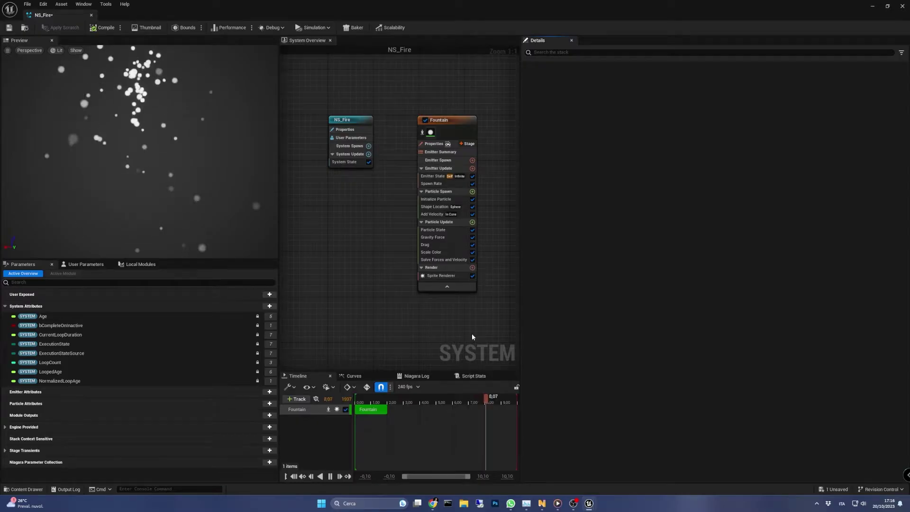
Set the Fountain emitter's Sim Target to GPUCompute Sim and its SpawnRate to 300
click(451, 122)
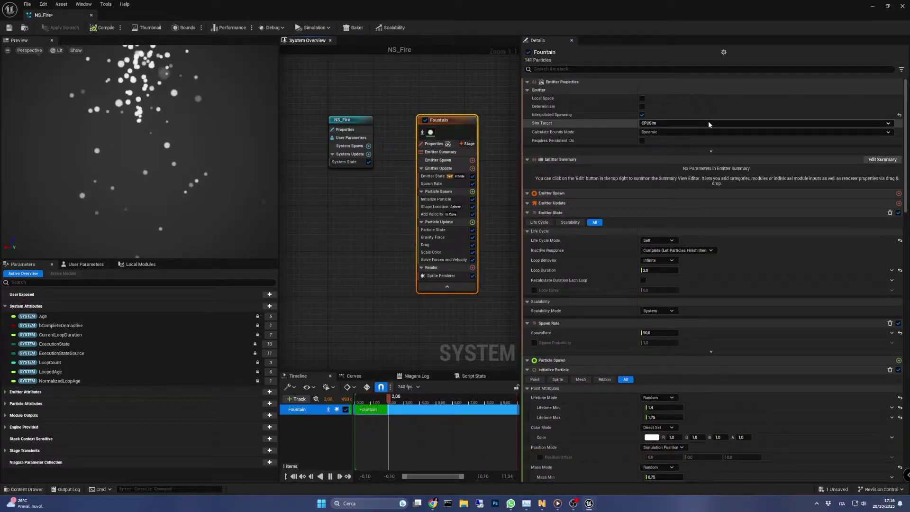
click(709, 123)
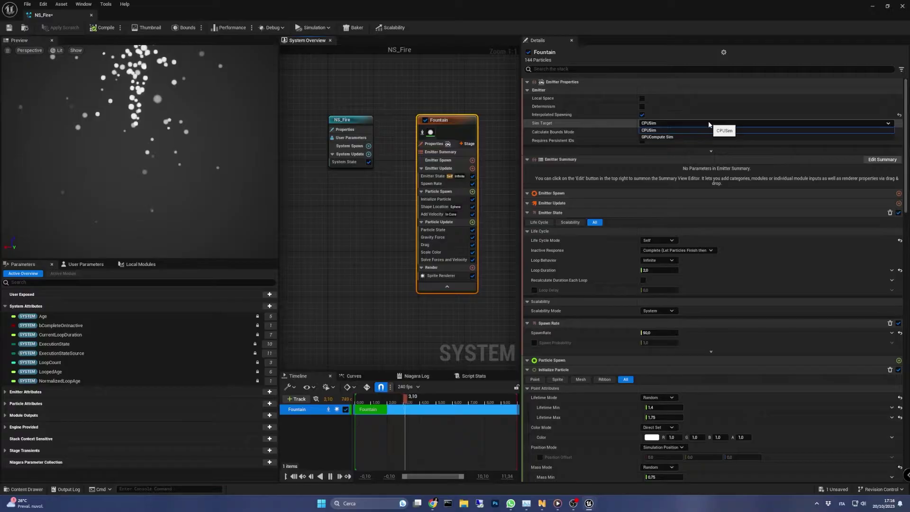
click(668, 136)
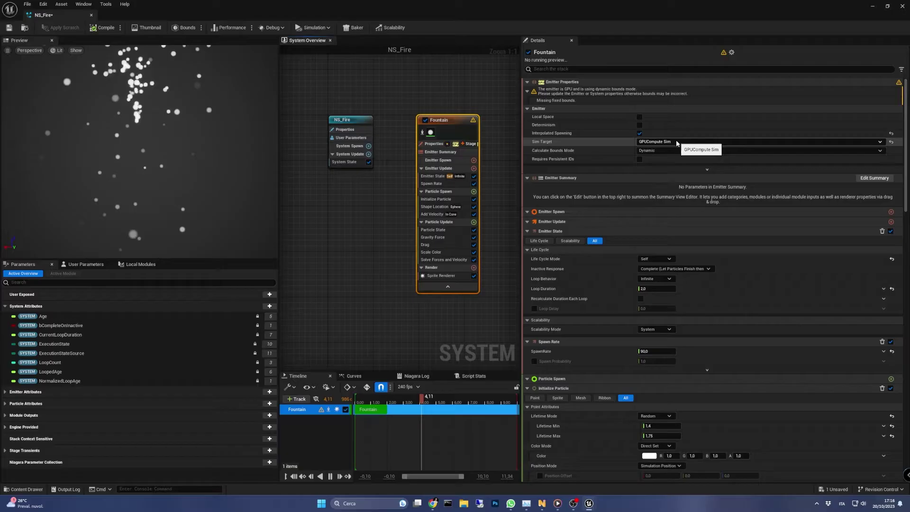
click(659, 351)
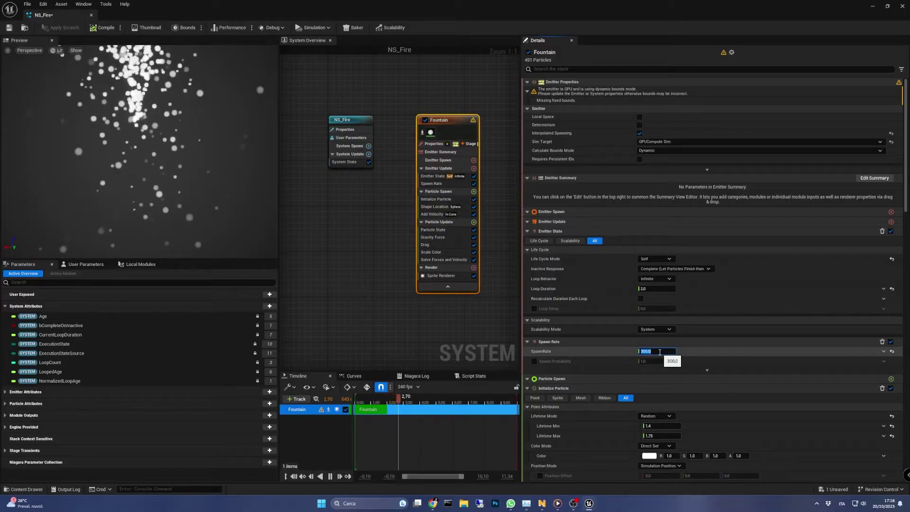
Set the Fountain particles' Lifetime Min and Lifetime Max to 0.1, keeping the Random lifetime mode
scroll(673, 204, down, 3)
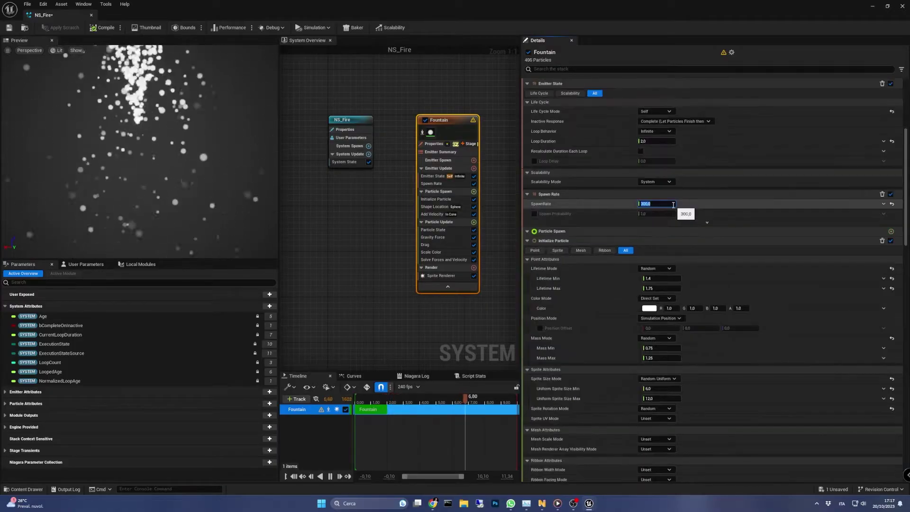
click(674, 279)
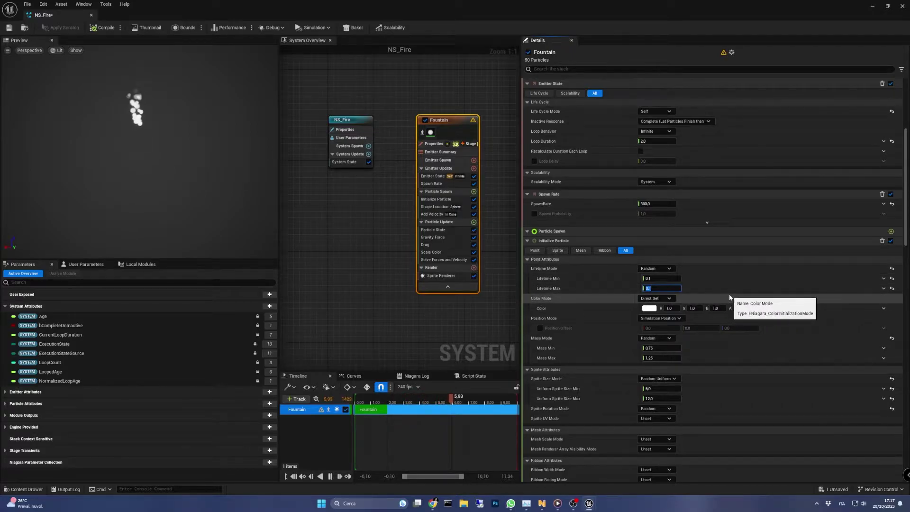
click(670, 268)
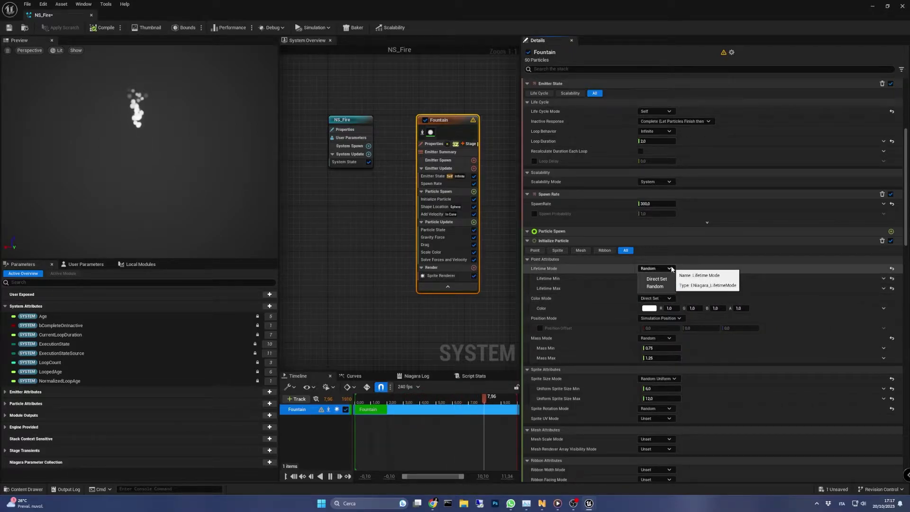
click(670, 266)
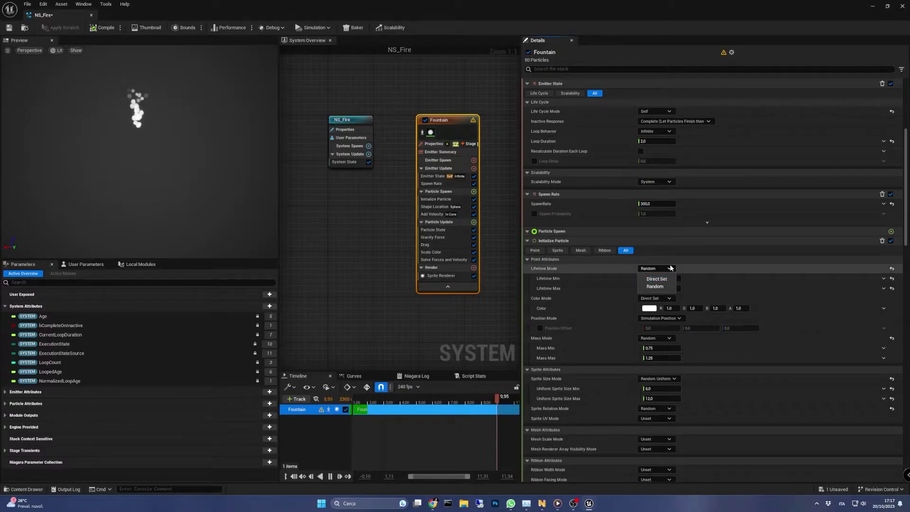
Configure Shape Location as a Ring / Disc with a ring radius of 20 and the Uniform distribution mode
scroll(721, 279, down, 1)
scroll(721, 280, down, 13)
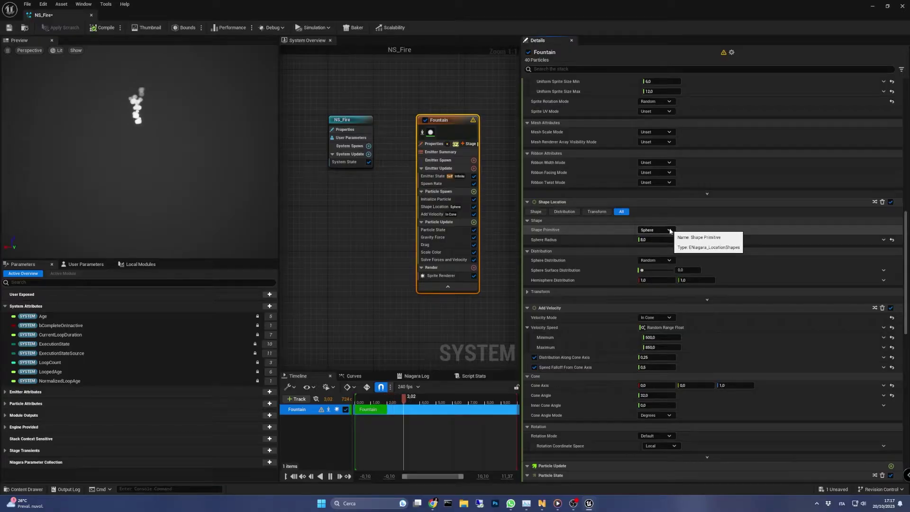
click(669, 231)
click(668, 268)
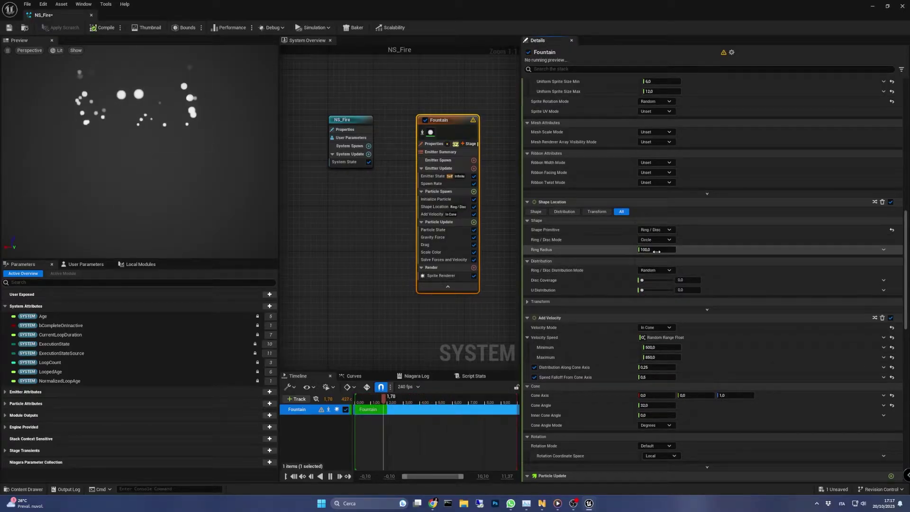
click(658, 249)
text(20)
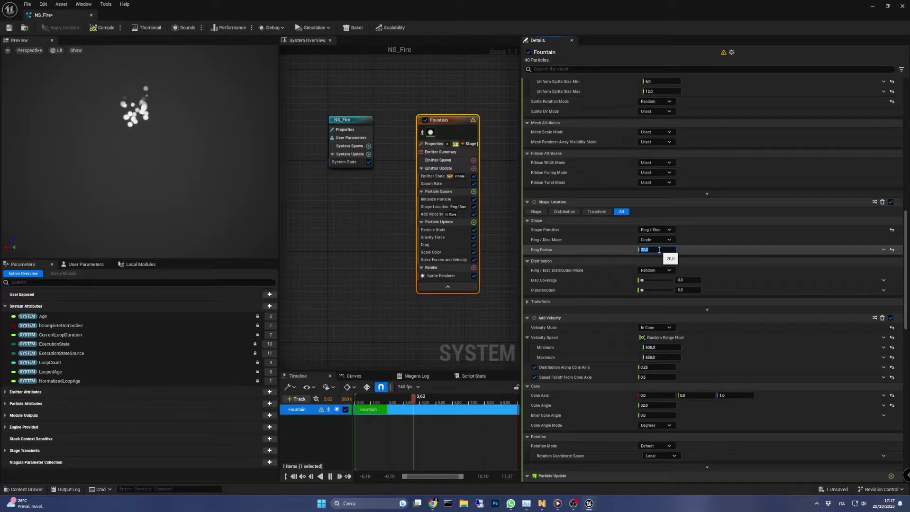
key(Return)
click(655, 260)
click(654, 279)
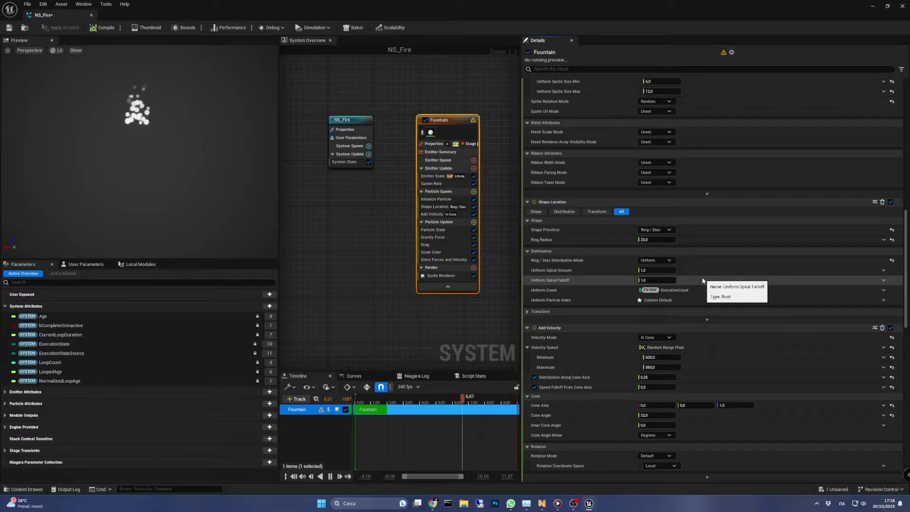
Set the Add Velocity speed range to a minimum of 70 and maximum of 90, and disable the Gravity Force module
scroll(701, 277, down, 5)
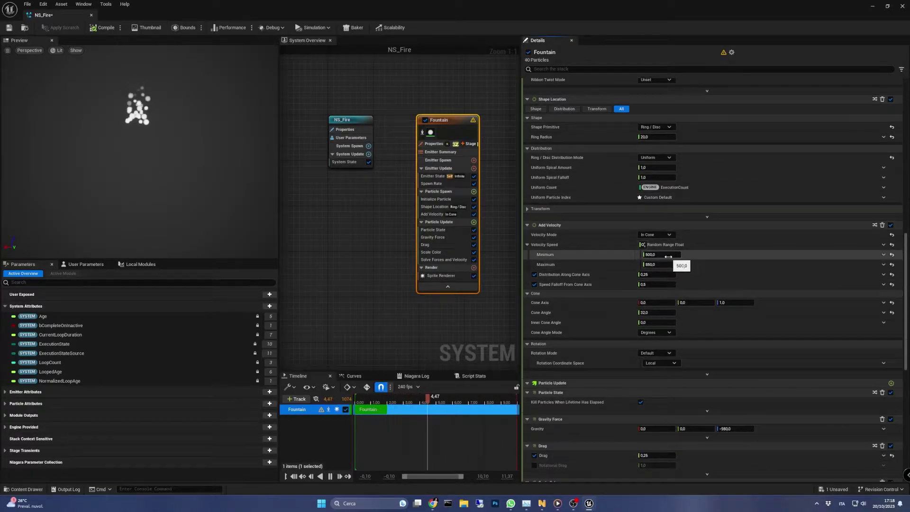
click(668, 256)
text(70)
key(Tab)
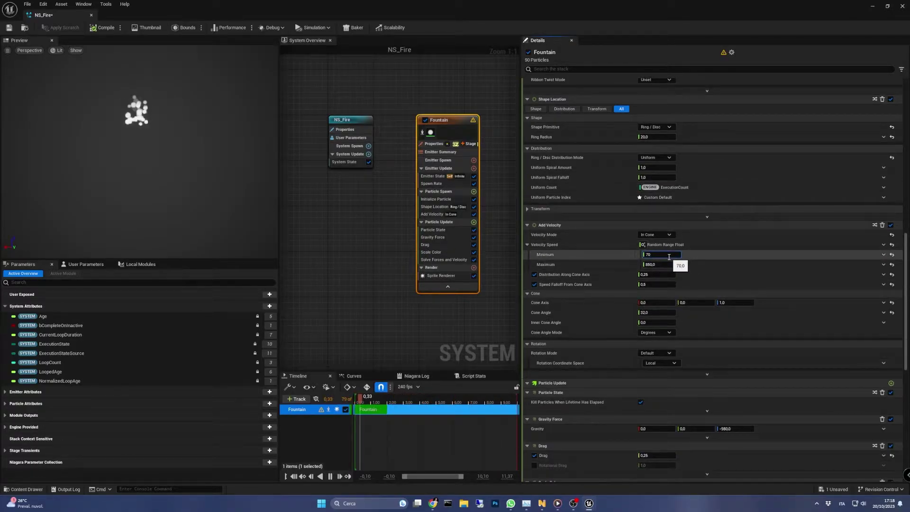
text(90)
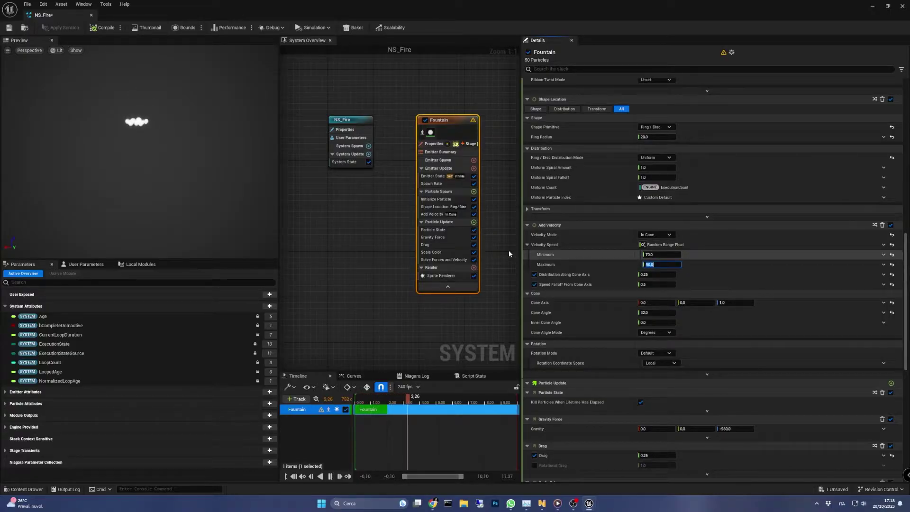
click(473, 238)
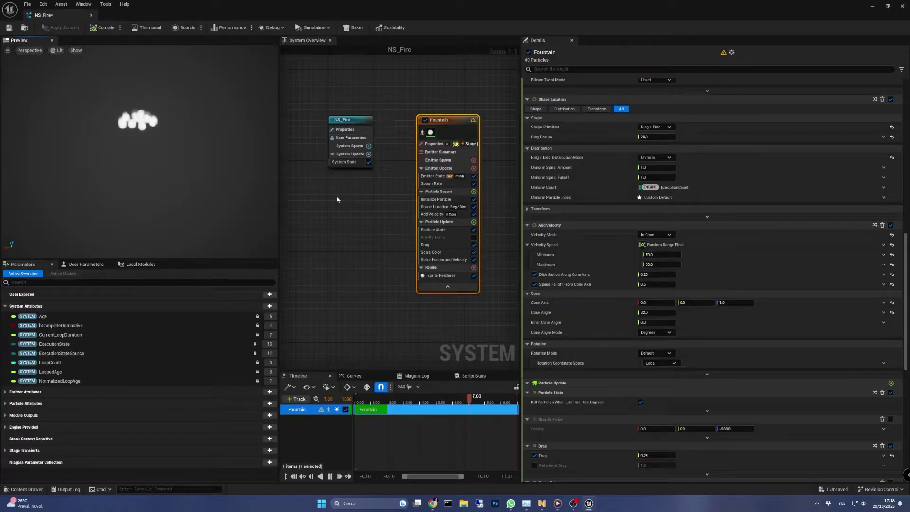
Add a Collision module to Particle Update and set its GPU Collision Type to Analytical Planes
click(473, 222)
text(colli)
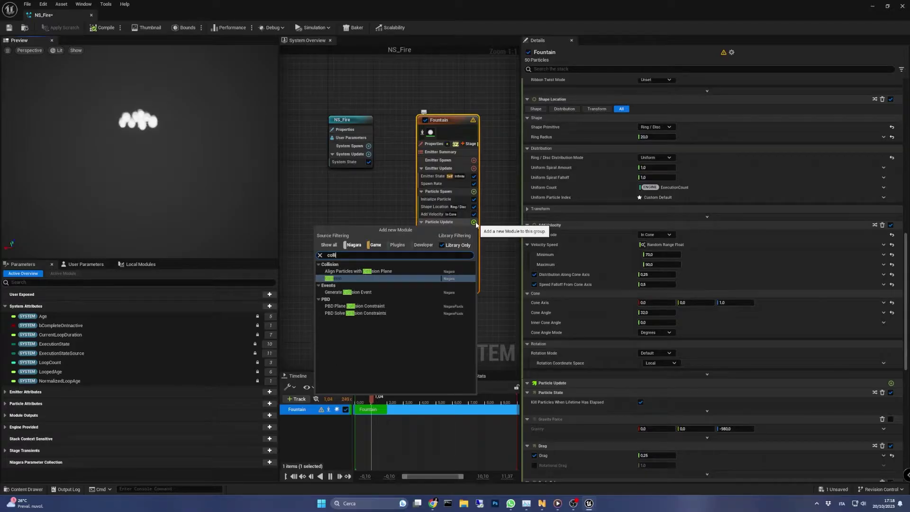
click(334, 279)
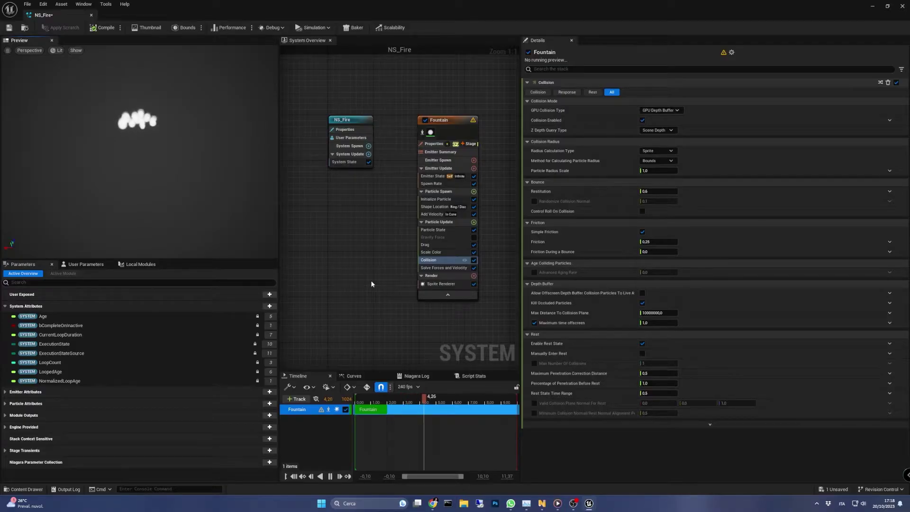
click(660, 110)
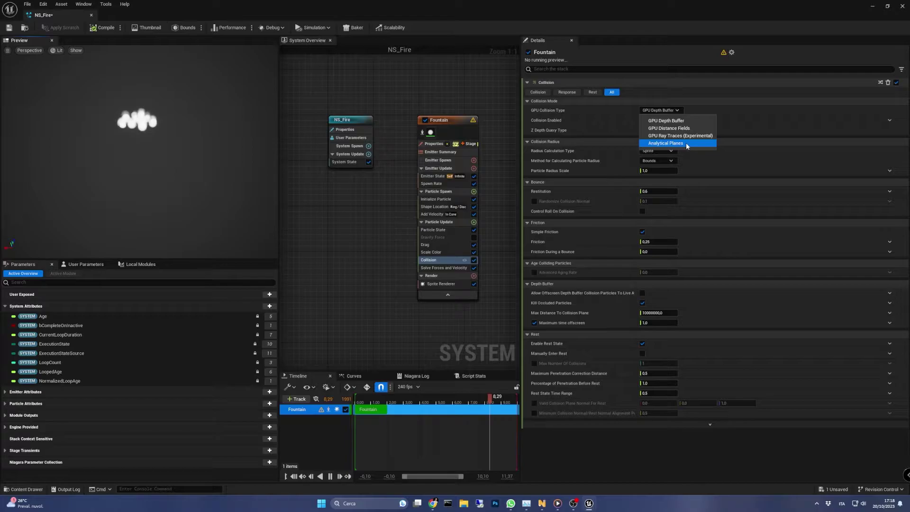
click(691, 143)
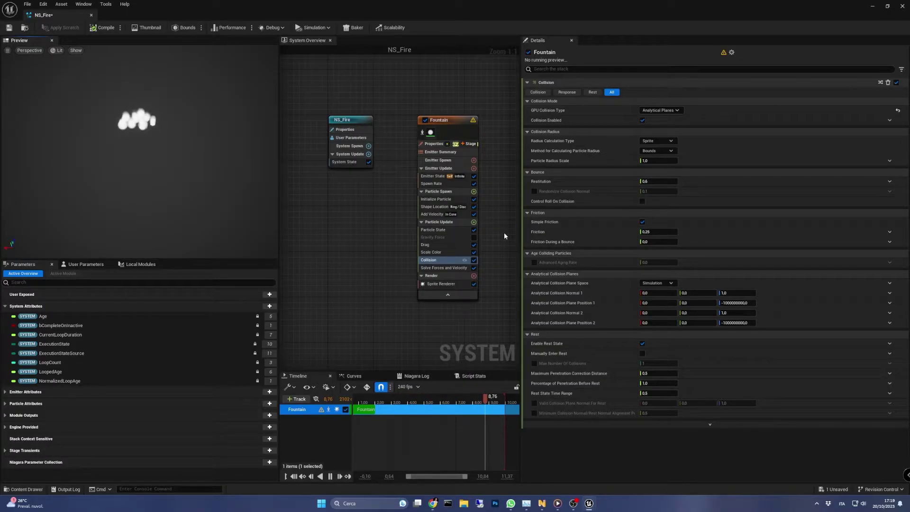
Add the Fluids Gas Source module to the Fountain emitter's Particle Update group
click(473, 222)
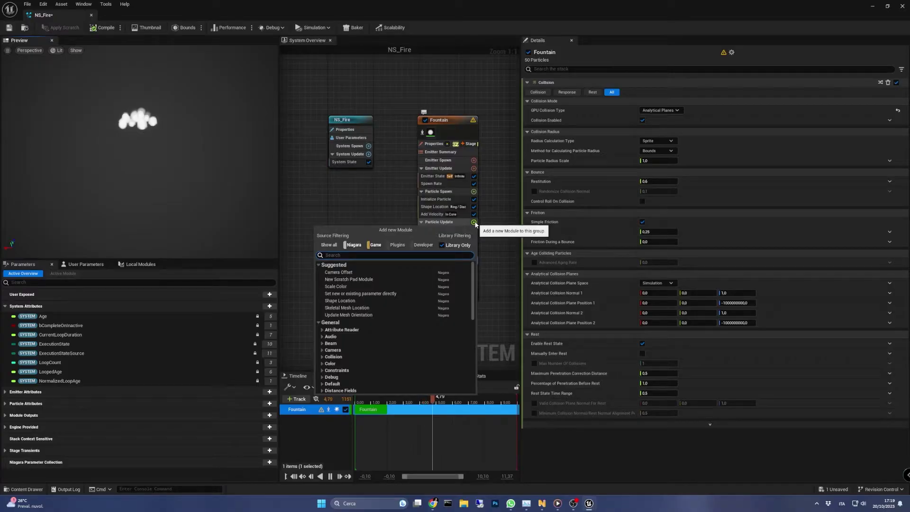
text(fluids)
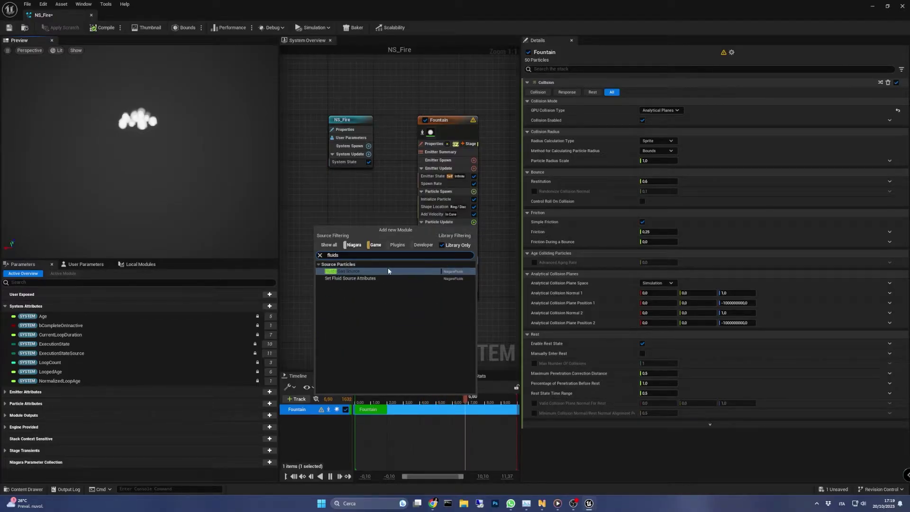
click(387, 271)
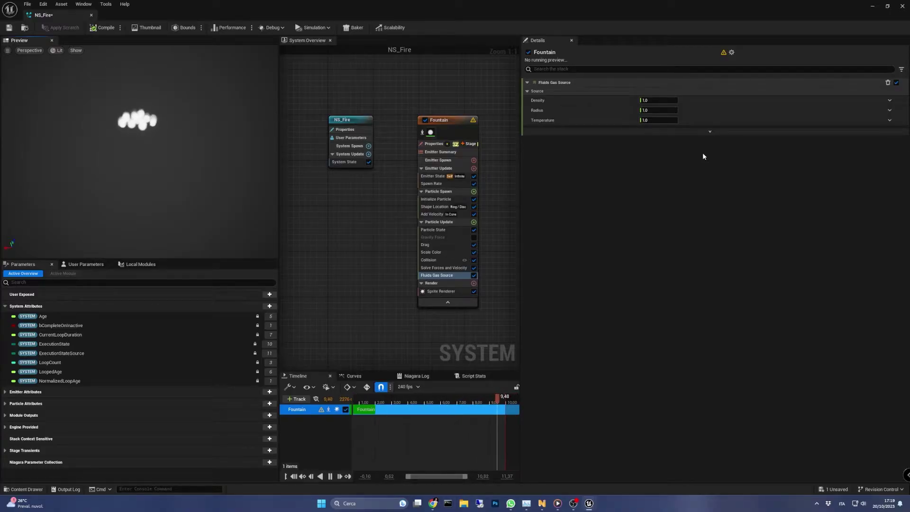
Add a Grid 3D Gas Master Emitter from the parent emitters to the system and pause the preview simulation
right_drag(501, 155, 402, 168)
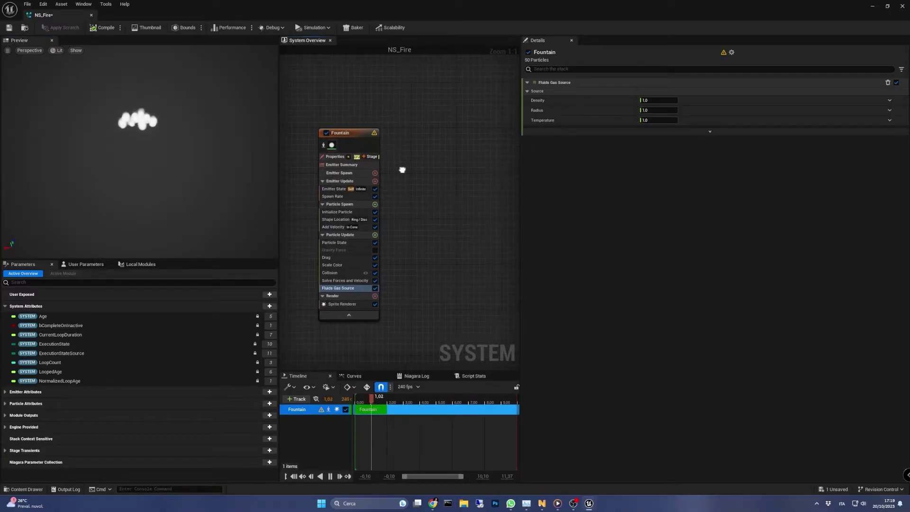
right_click(426, 143)
click(448, 154)
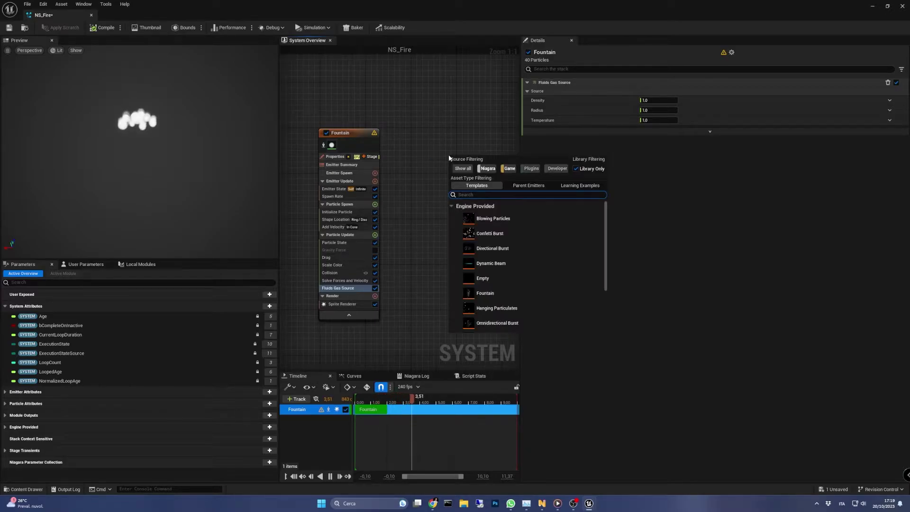
click(527, 185)
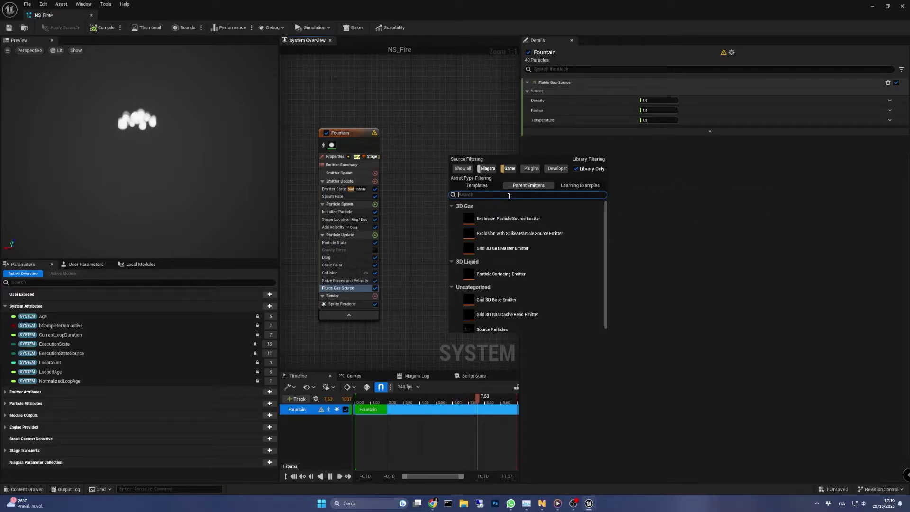
text(Grid)
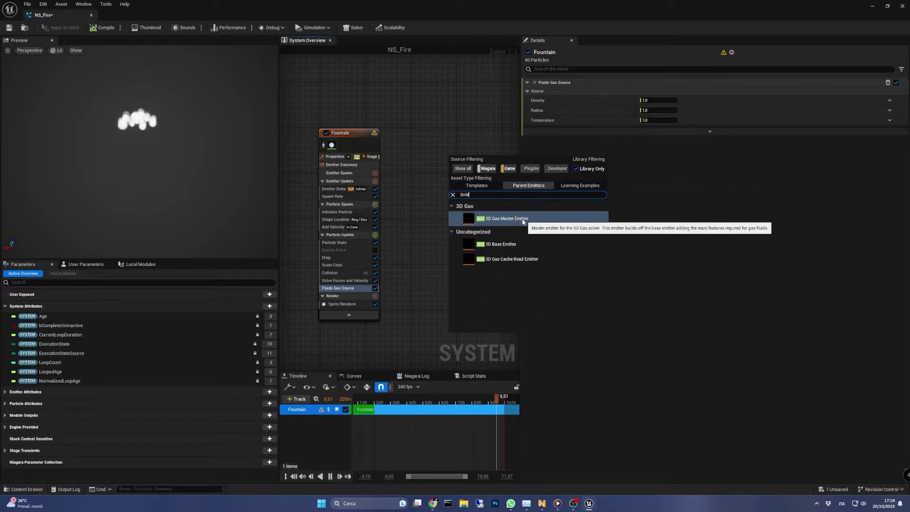
double_click(523, 220)
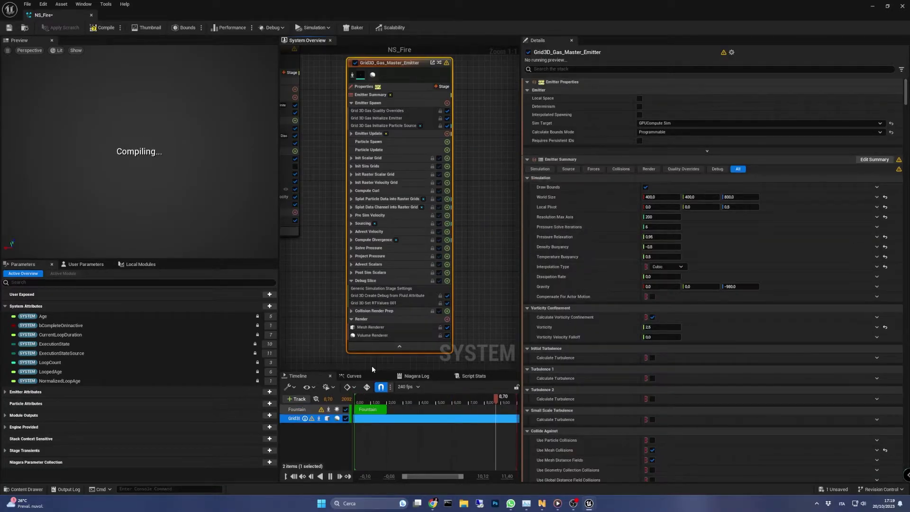
click(372, 365)
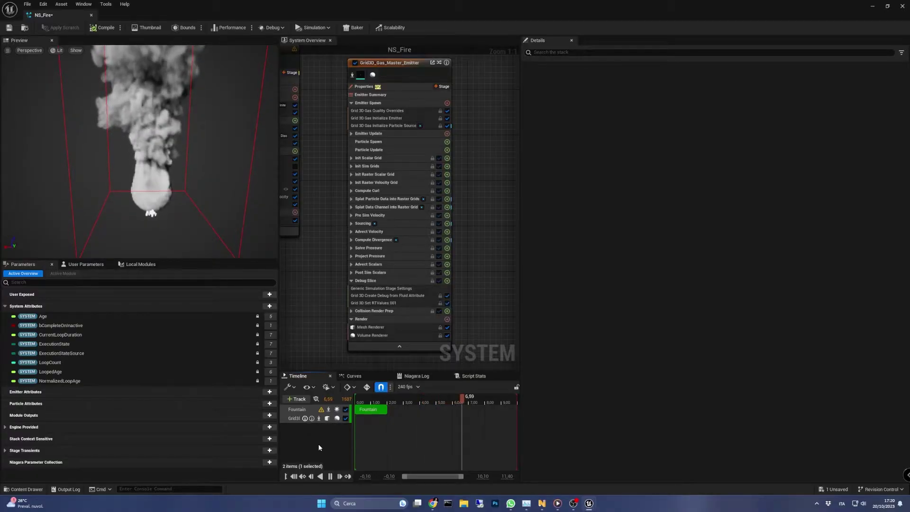
key(space)
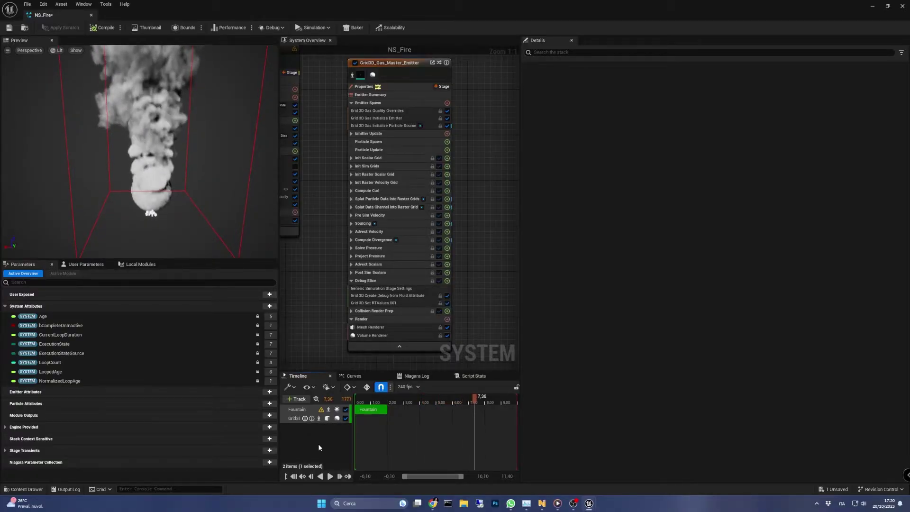
Set the Grid3D_Gas_Master_Emitter's World Size to 100 × 100 × 160
click(408, 67)
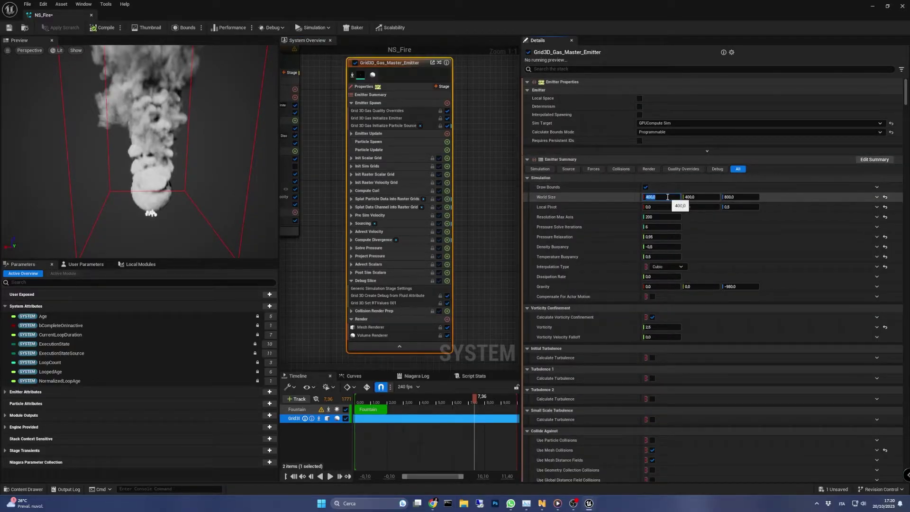
text(100)
key(Tab)
text(100)
key(Tab)
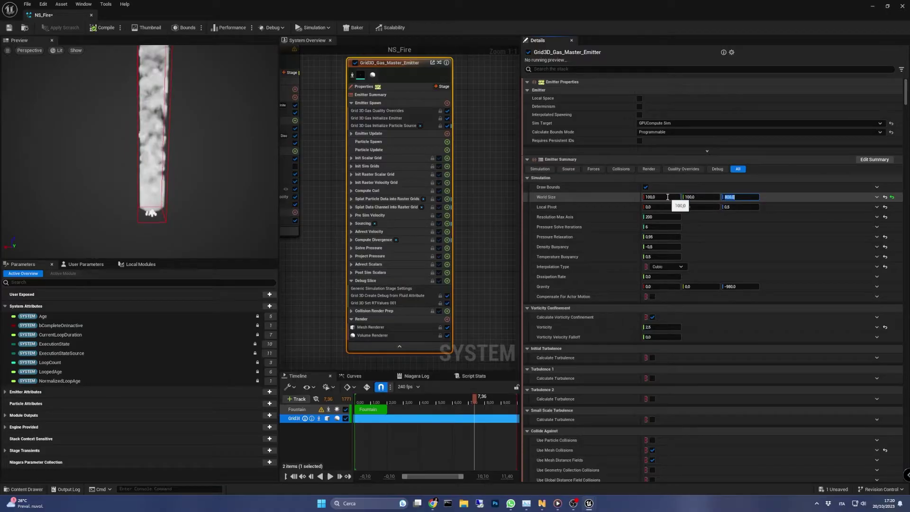
text(160)
key(Return)
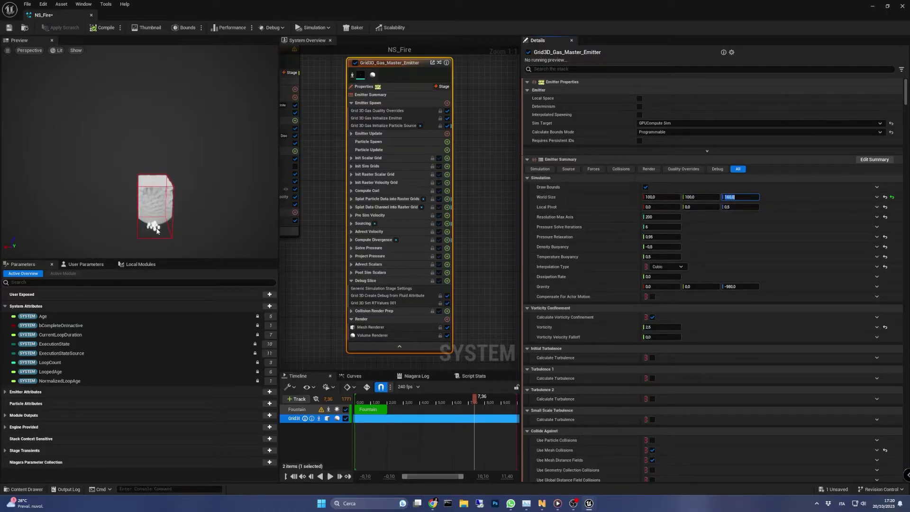
scroll(157, 229, up, 6)
key(f)
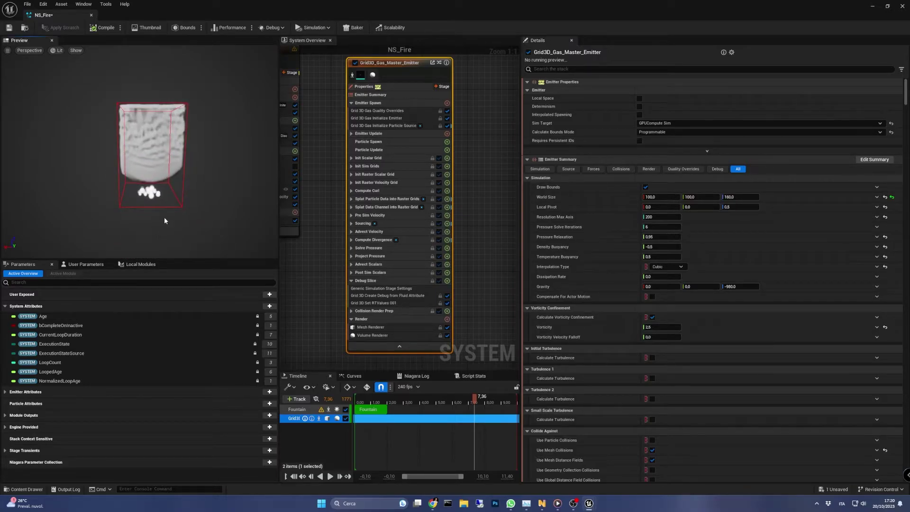
drag(182, 201, 251, 204)
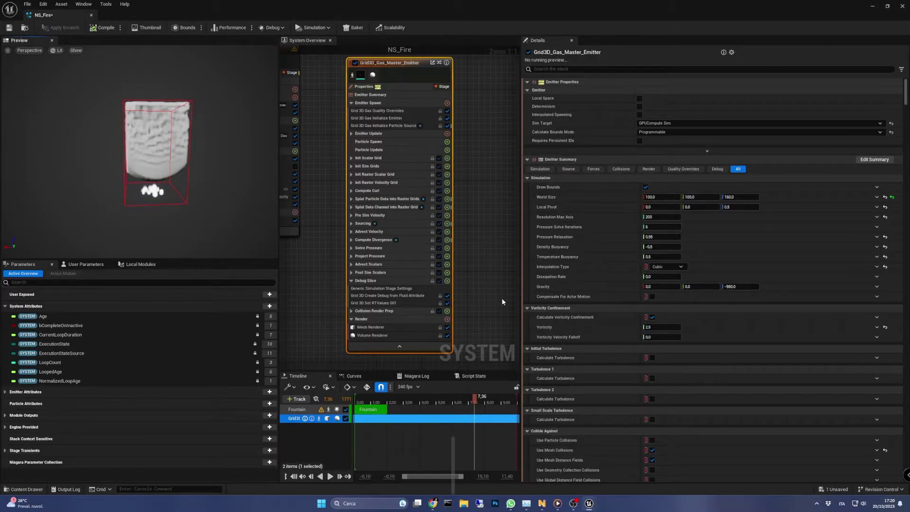
Set the gas emitter's Resolution Max Axis to 160 and its Pressure Solve Iterations to 4
click(662, 217)
text(160)
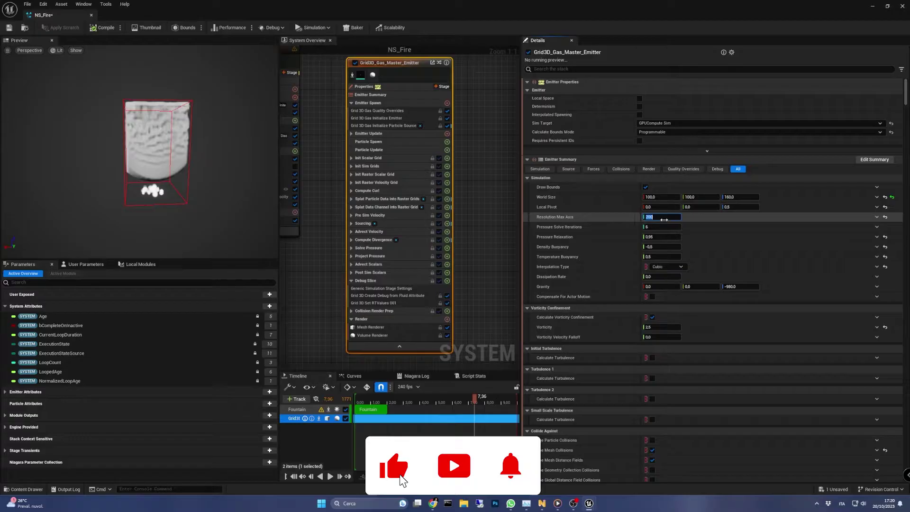
key(Return)
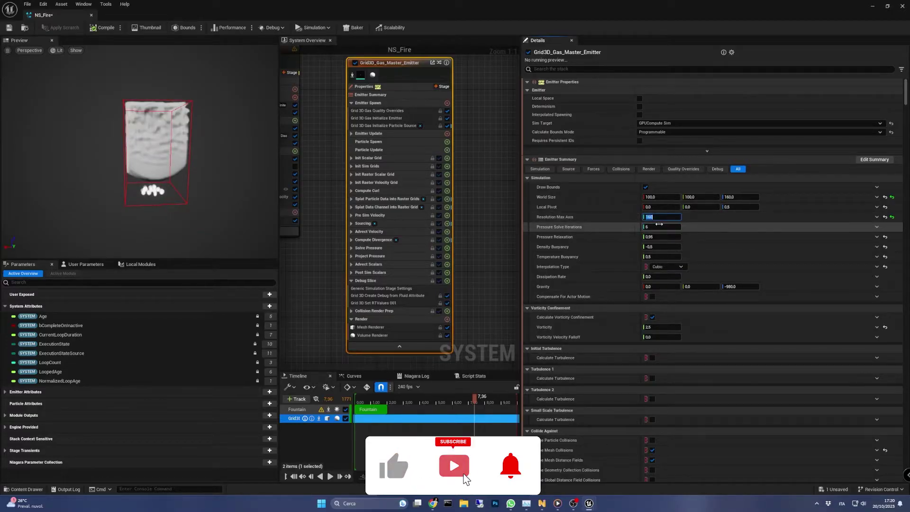
click(658, 226)
text(4)
key(Return)
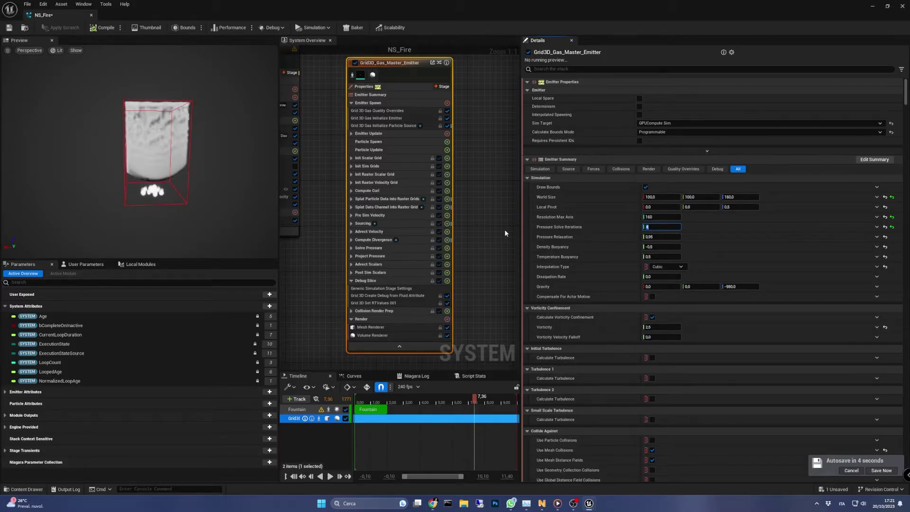
In Grid 3D Gas Initialize Particle Source, set the Particle Source Type to Emitter and the Particle Reader's emitter name to Fountain
click(403, 141)
click(412, 103)
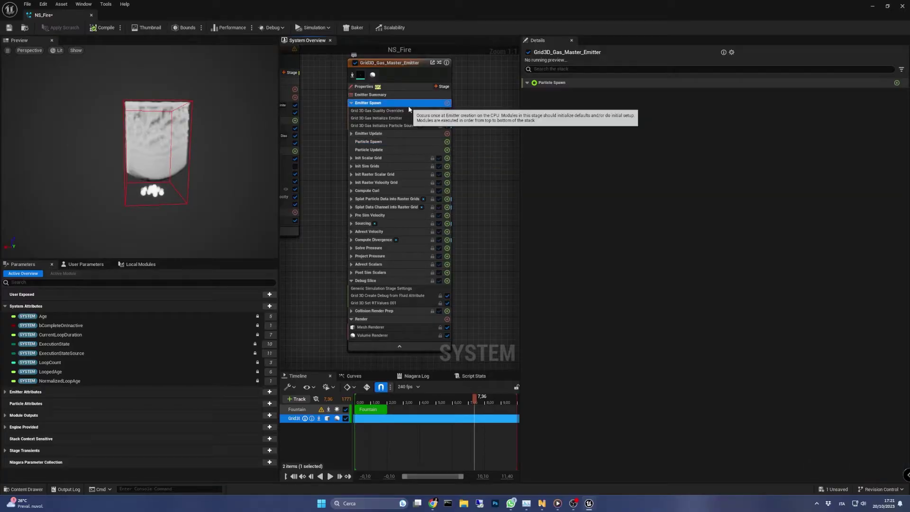
scroll(654, 189, down, 1)
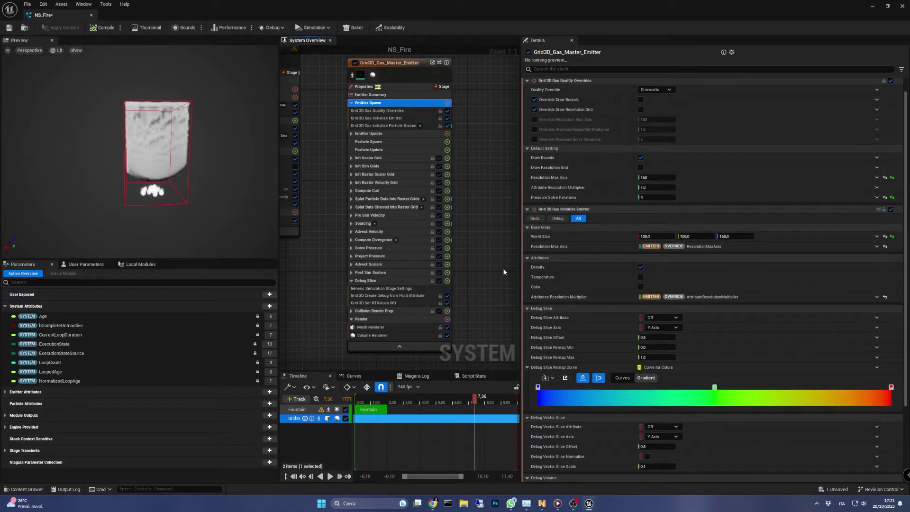
click(398, 125)
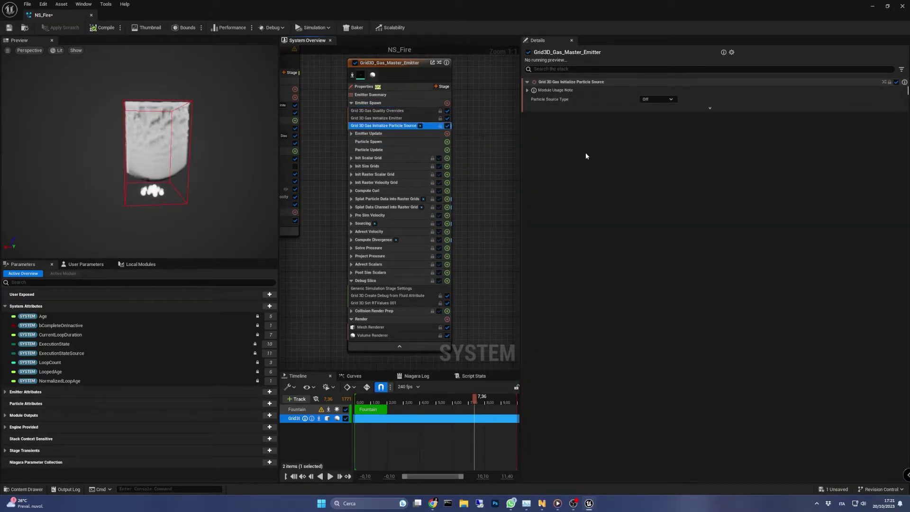
click(671, 100)
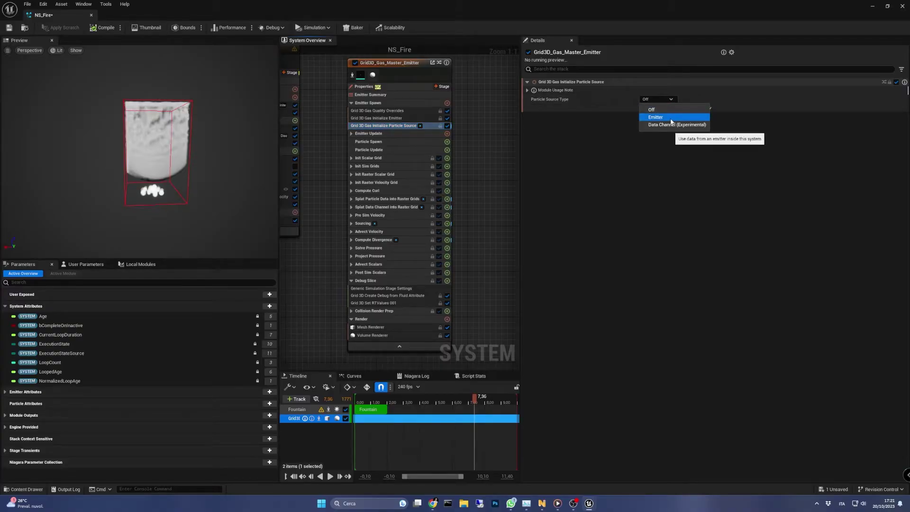
click(671, 119)
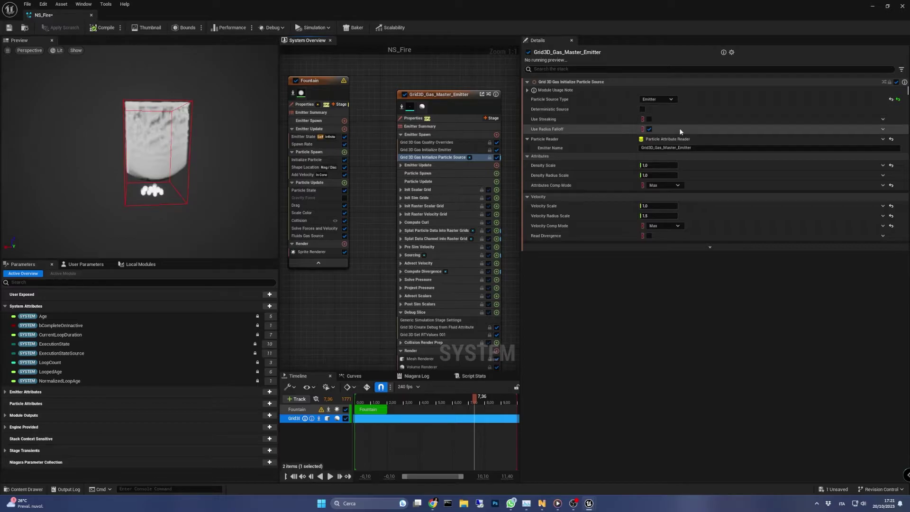
click(666, 148)
text(Foun)
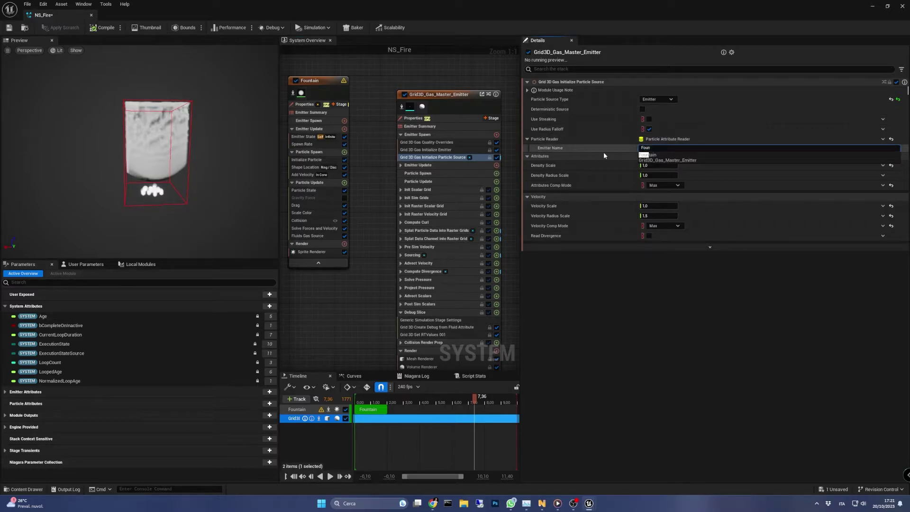
click(661, 154)
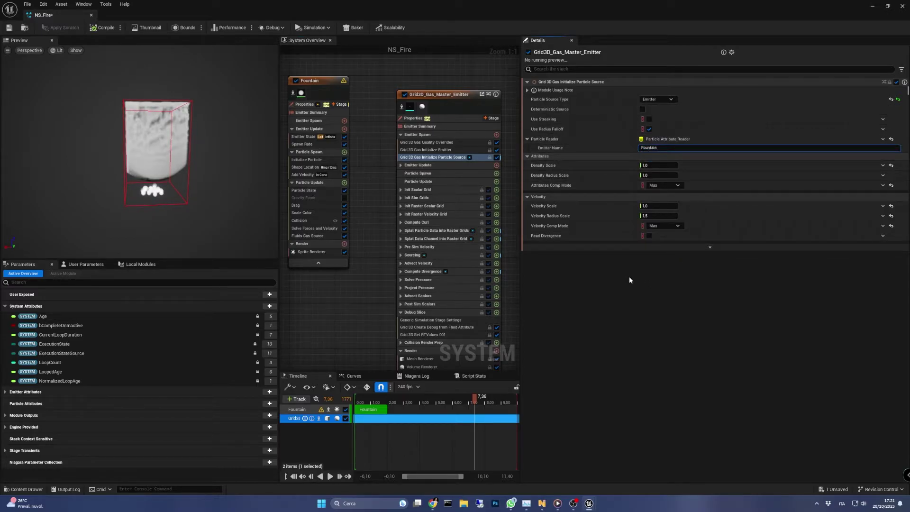
Disable the Grid 3D Gas Sphere Source module under Sourcing and the Compute Curl stage of the gas emitter
click(401, 255)
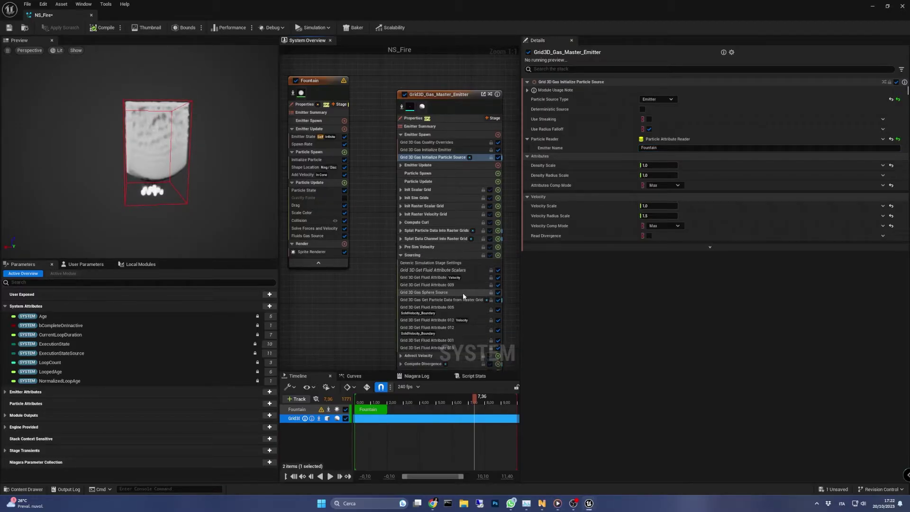
click(497, 293)
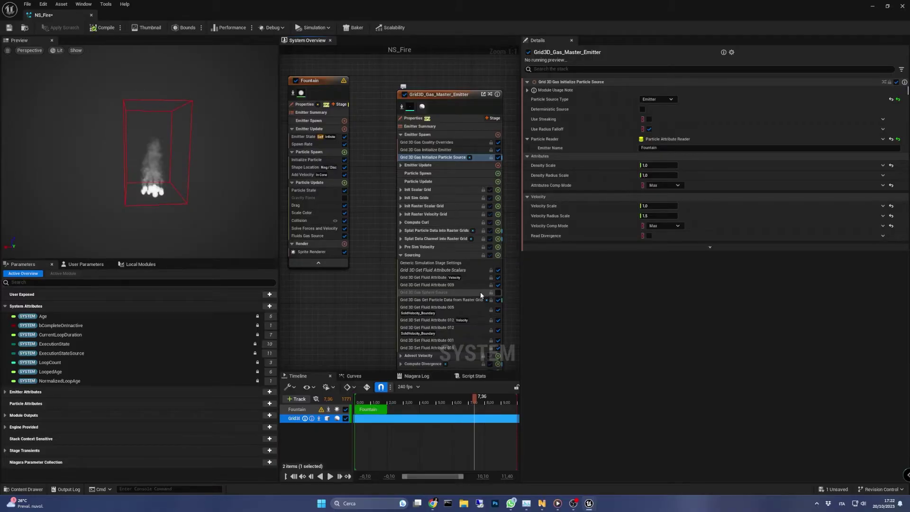
right_drag(377, 294, 342, 264)
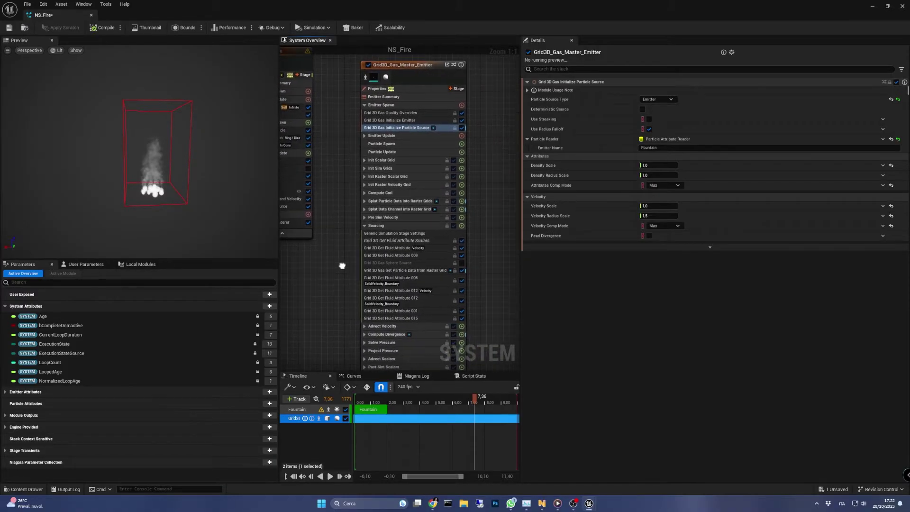
click(451, 195)
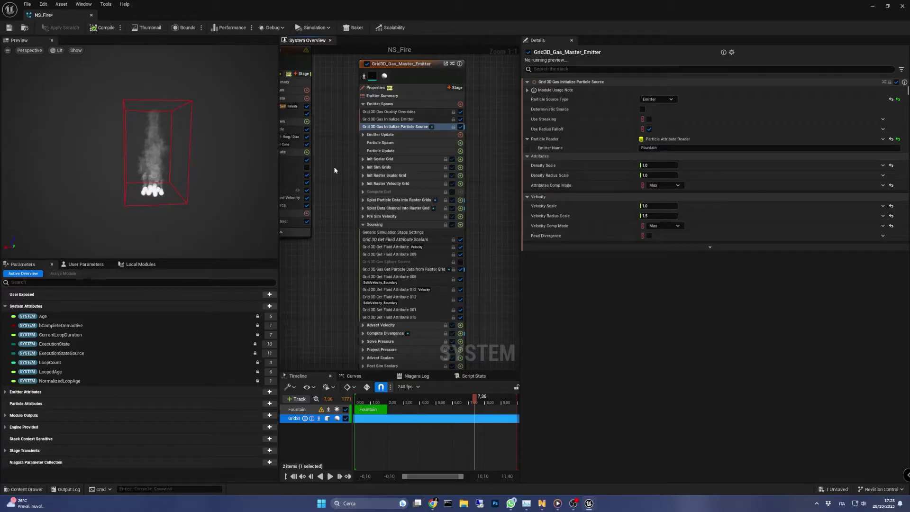
Resume the preview simulation and disable the Fountain emitter's Sprite Renderer
right_drag(335, 170, 433, 207)
click(387, 88)
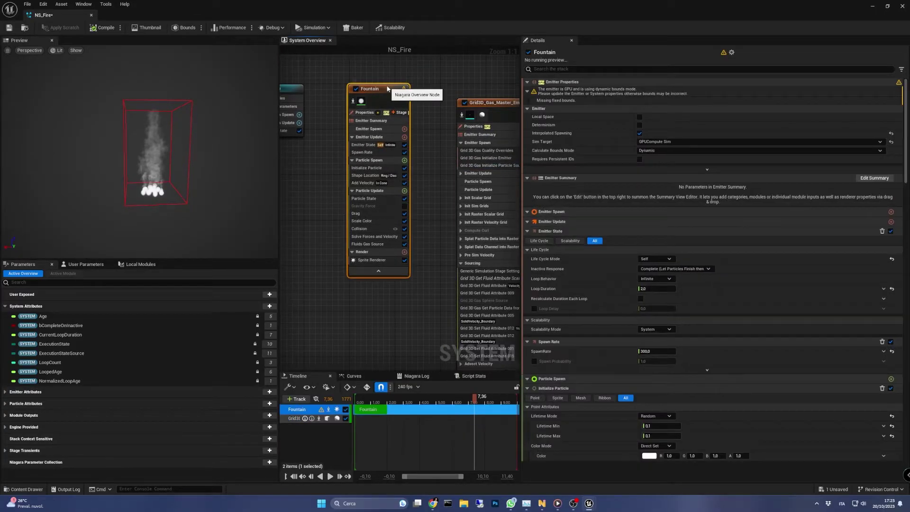
click(386, 244)
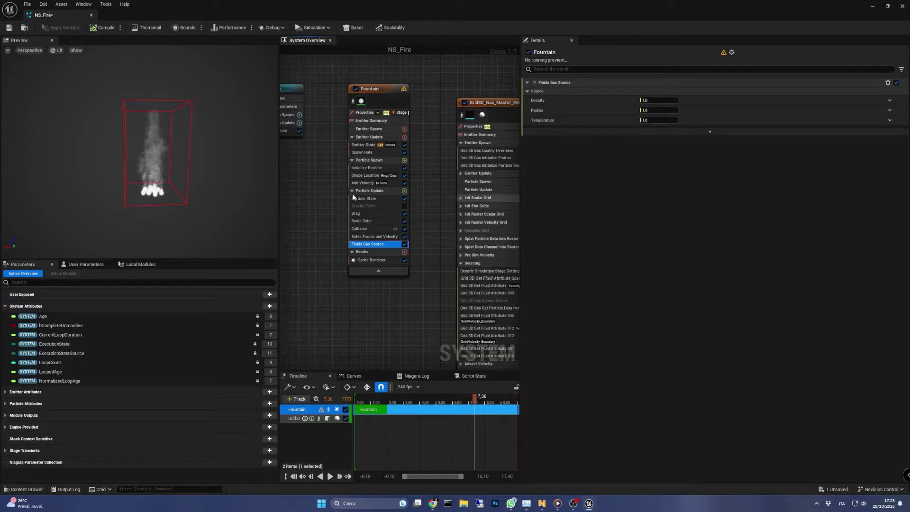
scroll(178, 151, down, 3)
scroll(178, 154, up, 3)
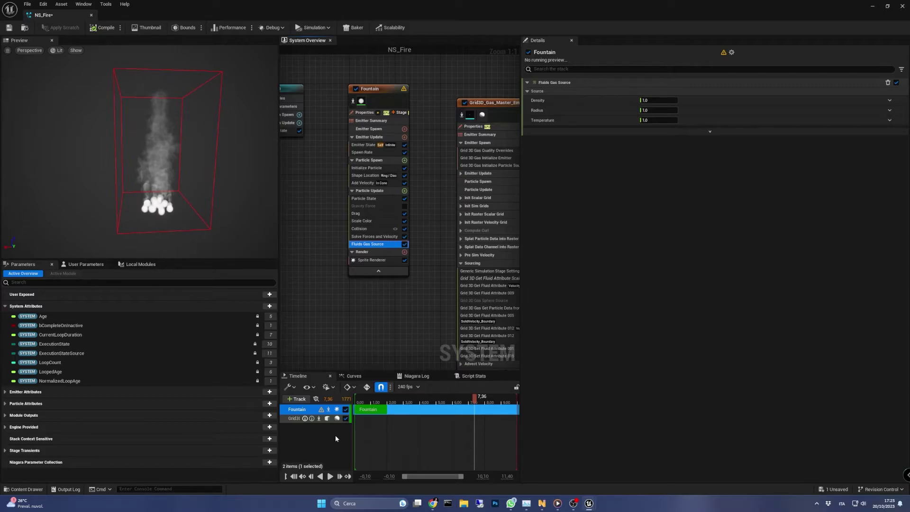
click(329, 447)
click(377, 244)
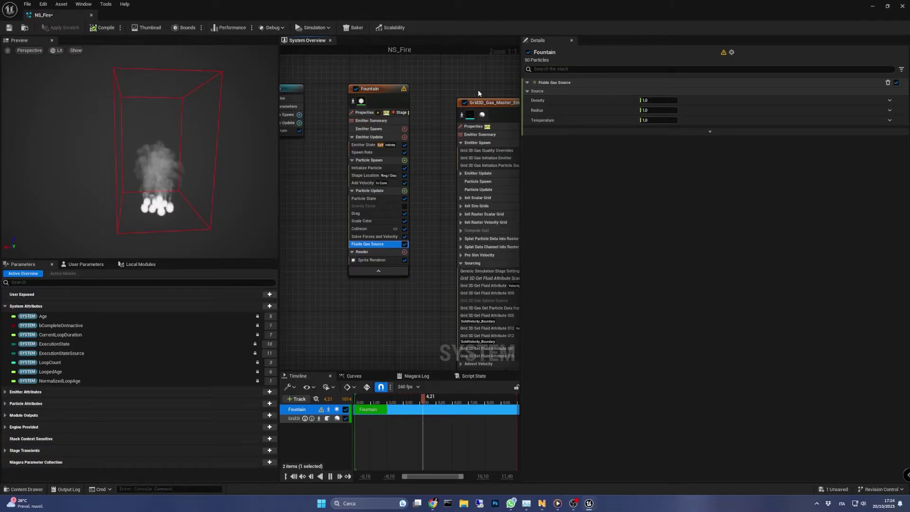
right_drag(477, 89, 436, 89)
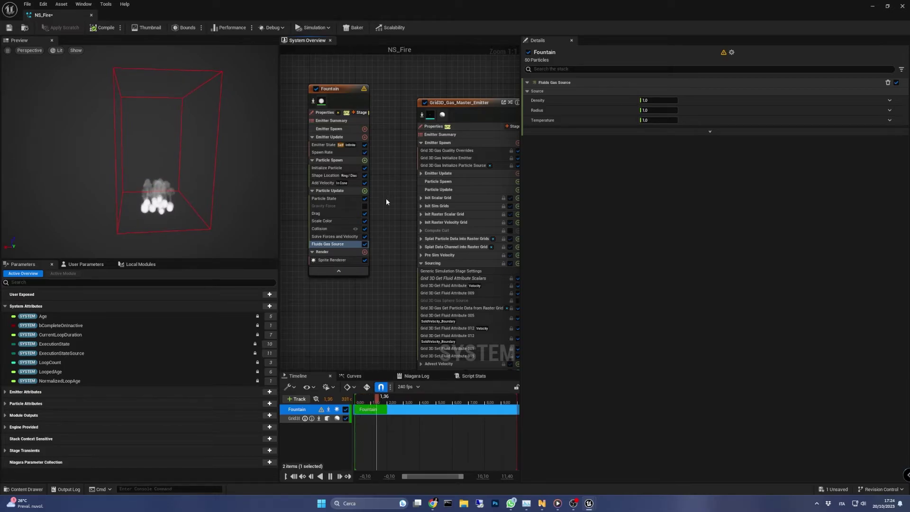
click(364, 259)
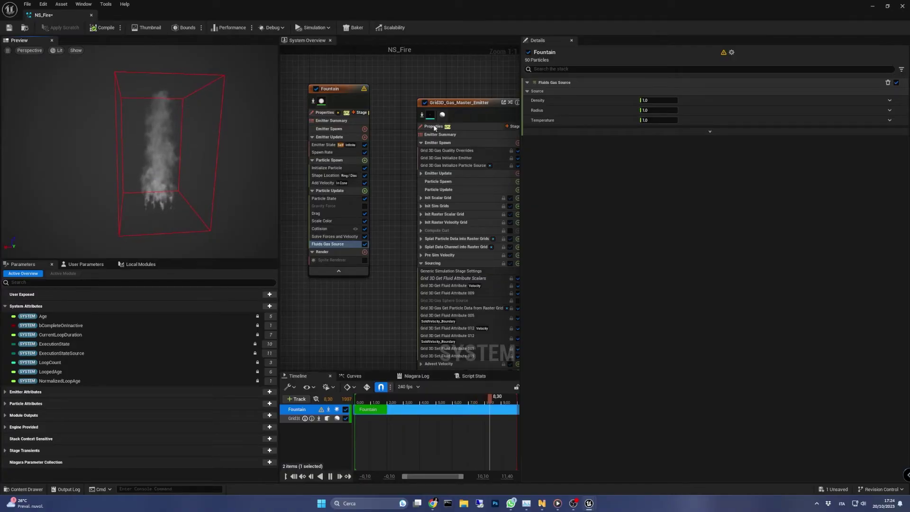
Set the Fountain emitter's Fluids Gas Source density to 0.5 and radius to 6
click(663, 100)
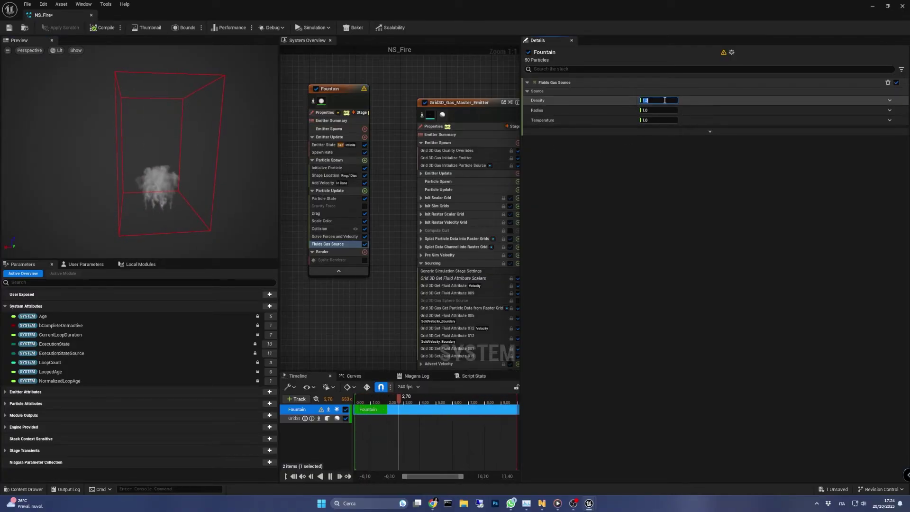
text(0.5)
key(Tab)
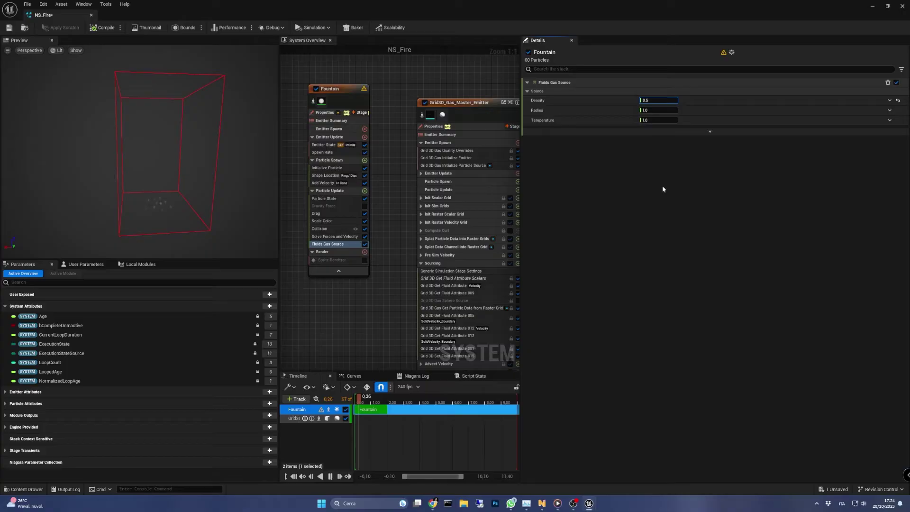
text(6)
key(Return)
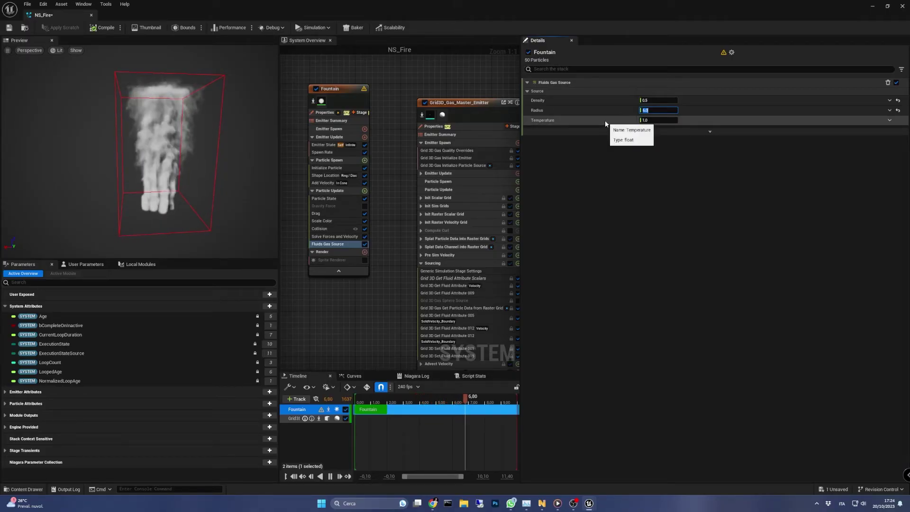
Try temperatures of 2 and 6 in the Fountain emitter's Fluids Gas Source, and return the value to 1
click(665, 121)
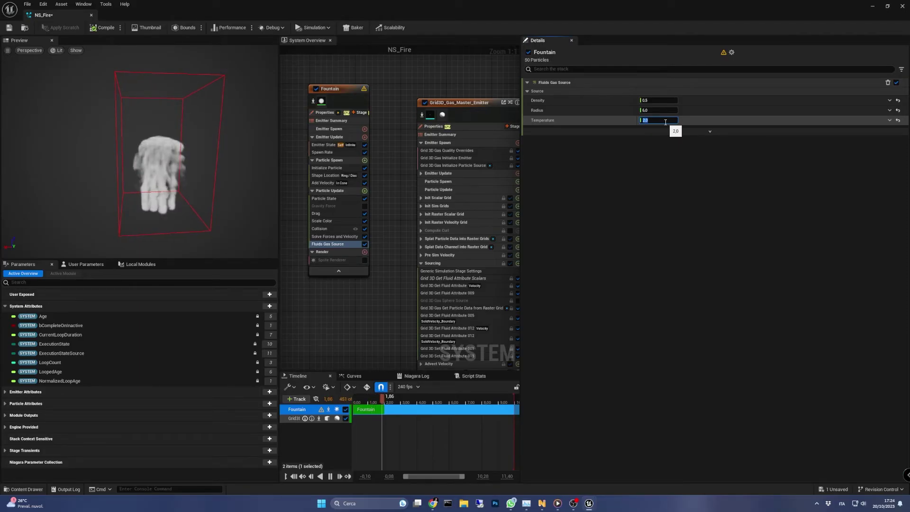
text(61)
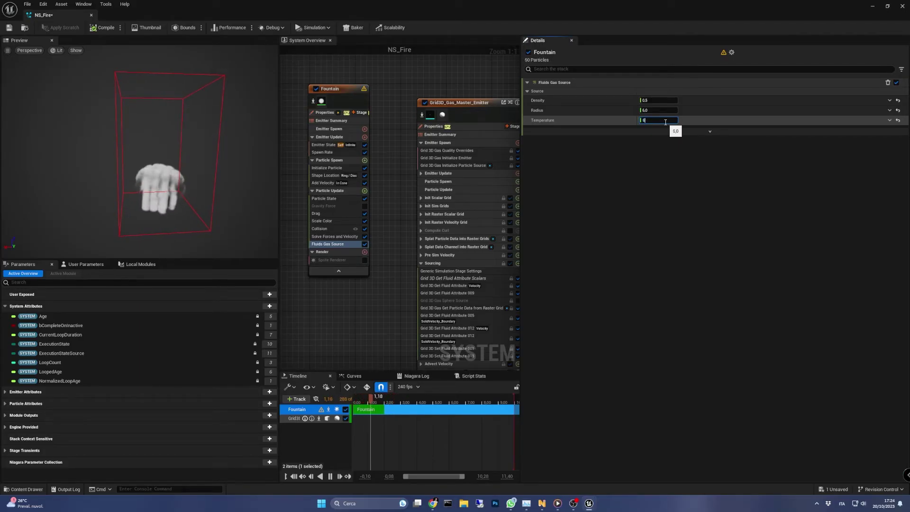
key(BackSpace)
key(BackSpace)
text(1)
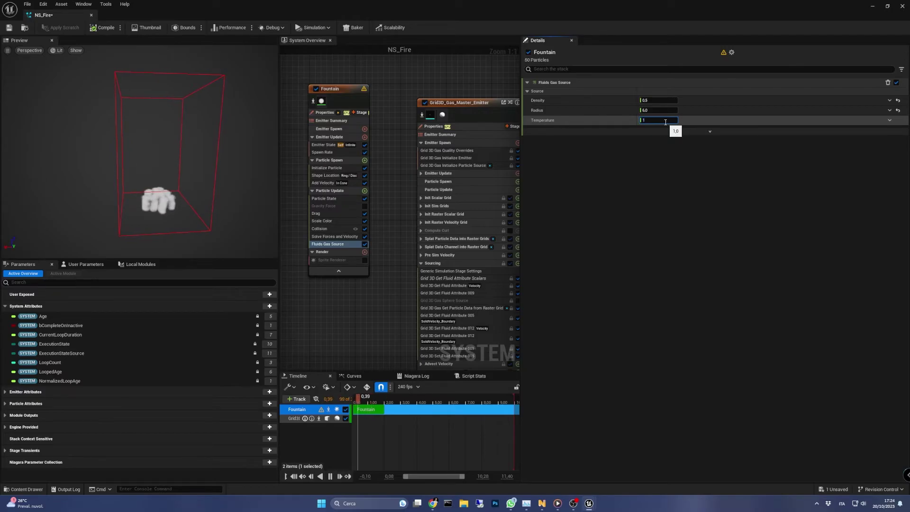
key(Return)
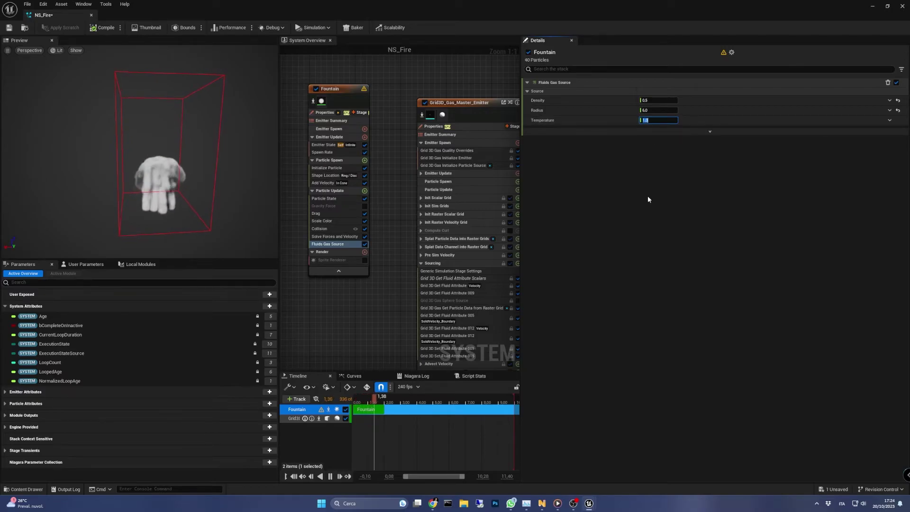
Enable the Temperature attribute in the Attributes settings of the Grid 3D Gas Master Emitter
click(460, 104)
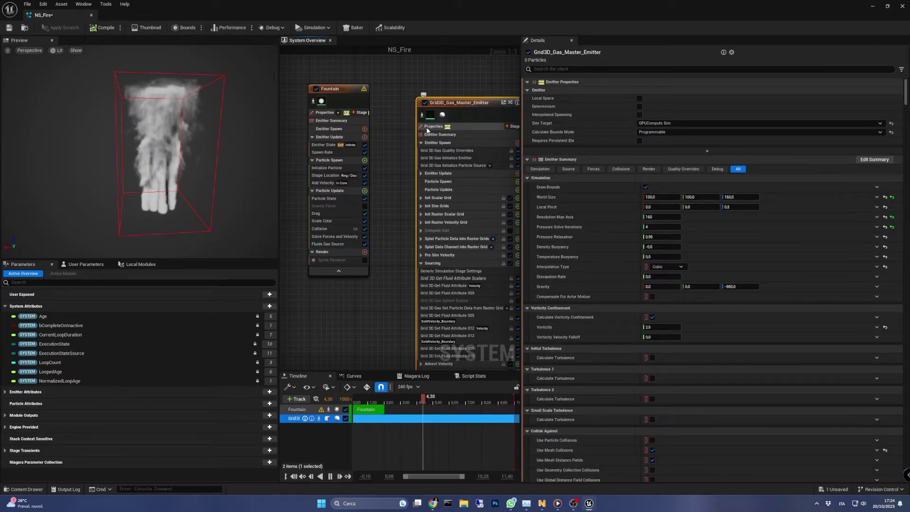
scroll(846, 177, down, 10)
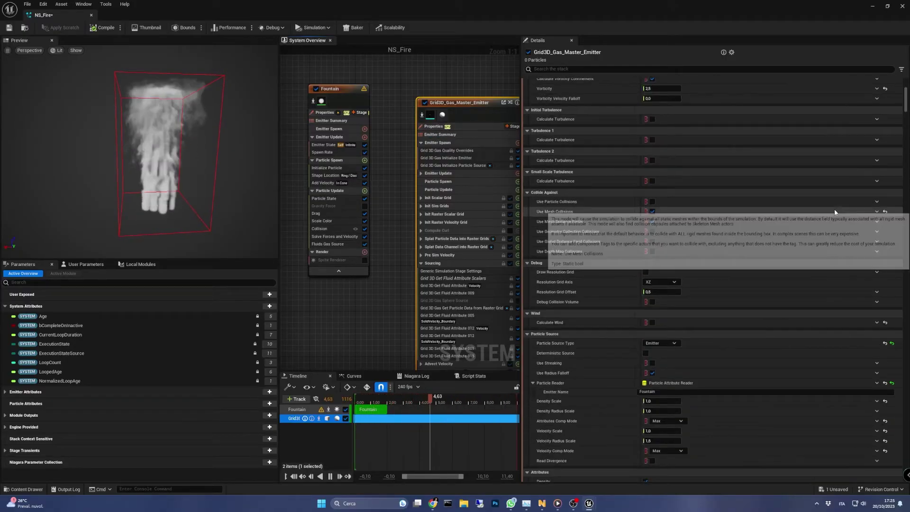
scroll(834, 212, down, 6)
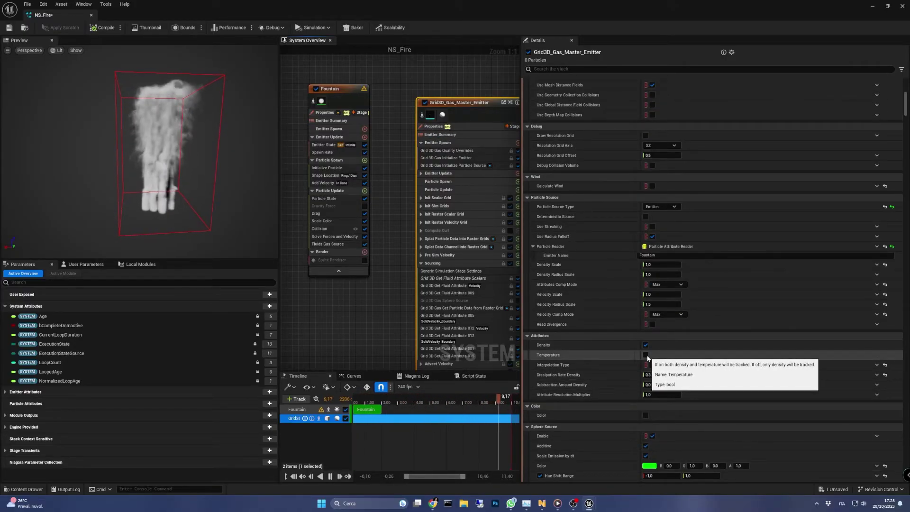
click(646, 355)
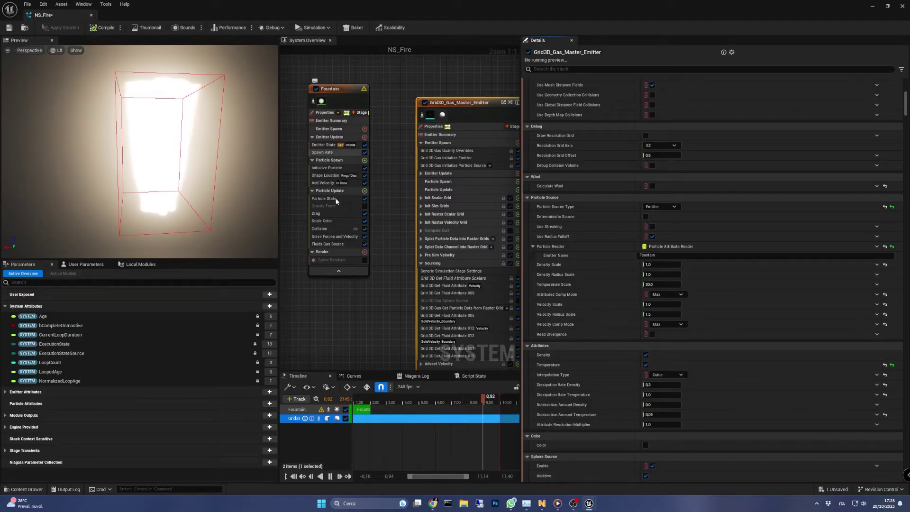
Set the temperature of the Fountain emitter's Fluids Gas Source to 0.04
click(348, 245)
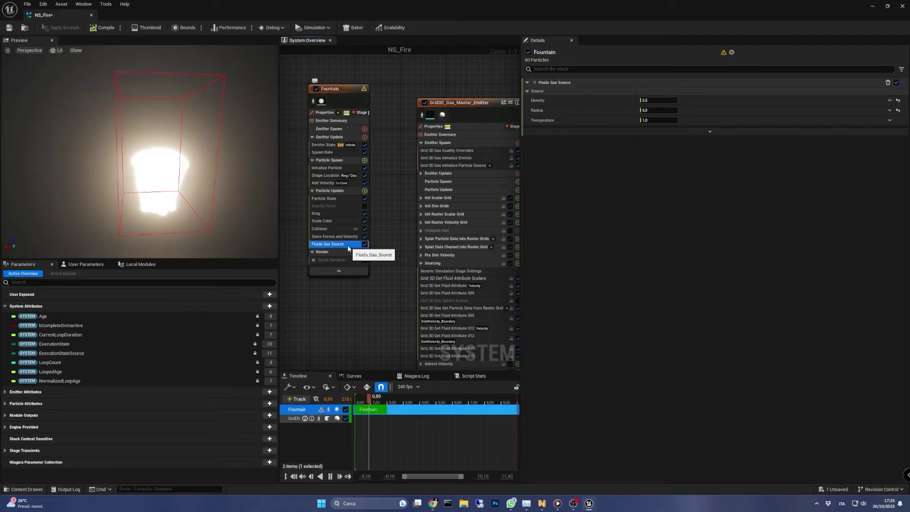
click(661, 120)
text(0.04)
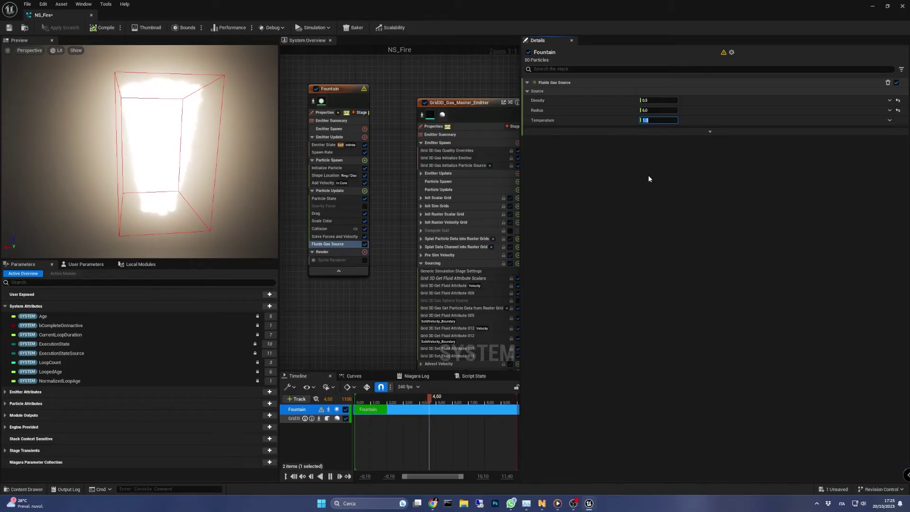
key(Return)
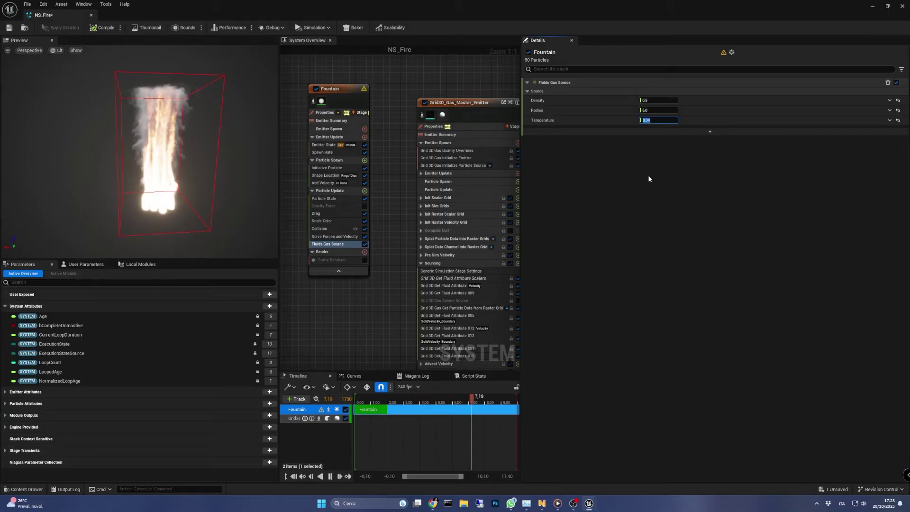
Set the gas emitter's Dissipation Rate Density to 3 and Dissipation Rate Temperature to 4, and save NS_Fire
click(474, 105)
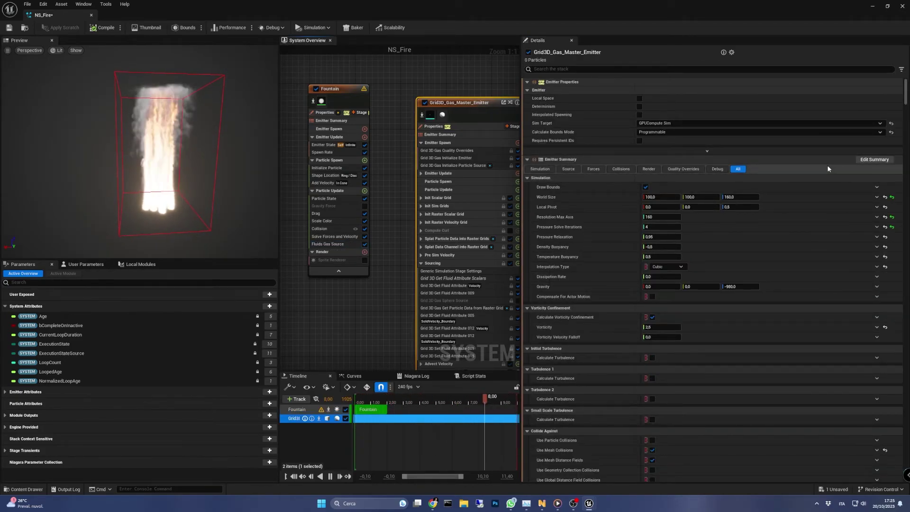
scroll(724, 265, down, 10)
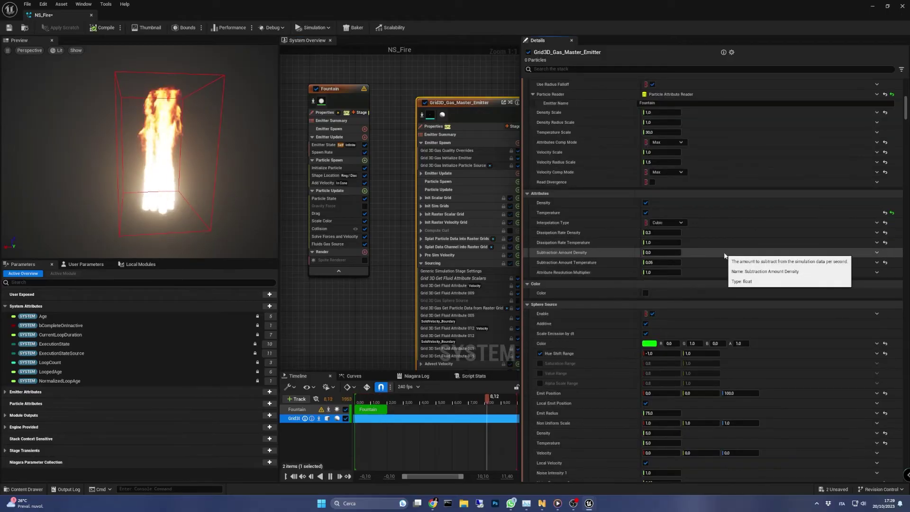
click(670, 232)
text(3)
key(Tab)
text(4)
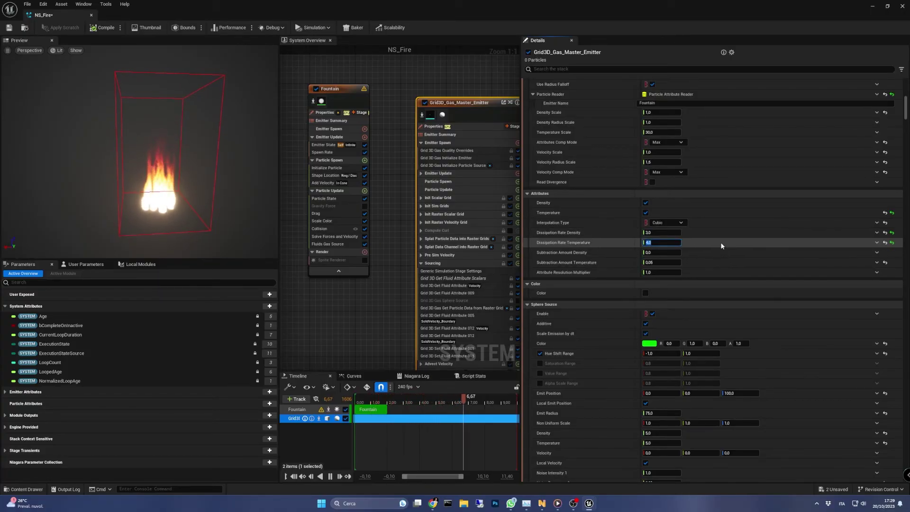
click(9, 28)
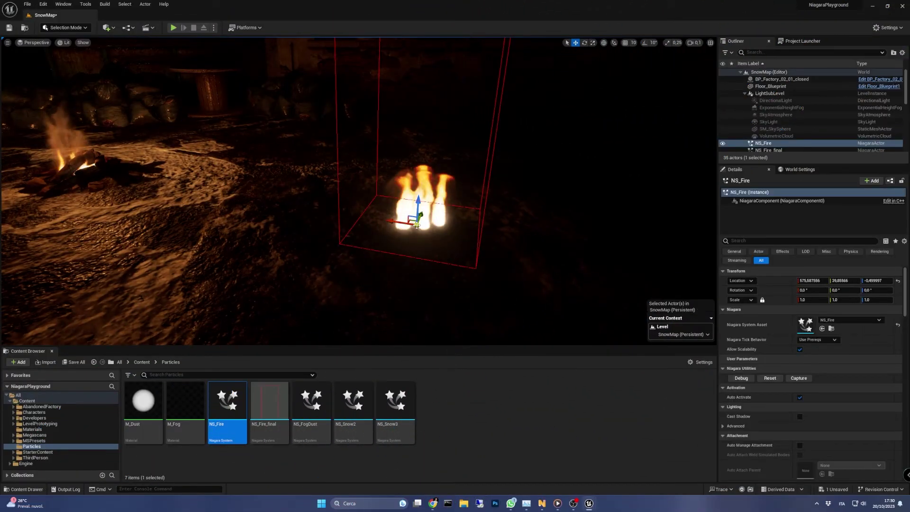
Copy a burnt tree log from the existing campfire in SnowMap and place four copies in a row inside the NS_Fire flames
right_drag(416, 224, 182, 140)
key(ctrl+v)
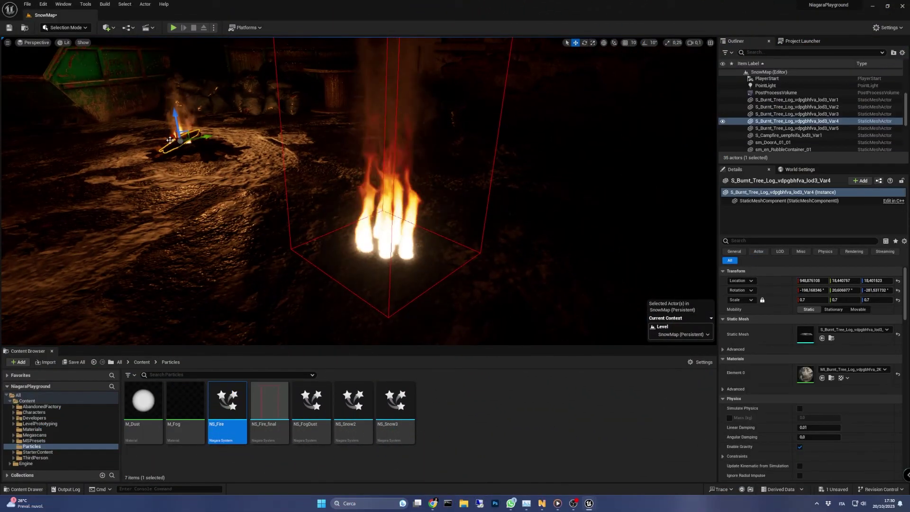
drag(182, 140, 402, 235)
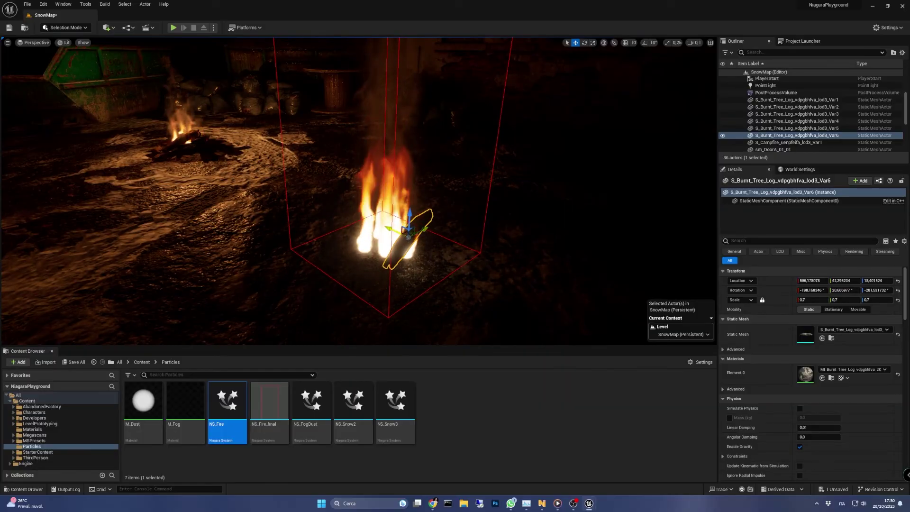
key(ctrl+v)
key(ctrl+v)
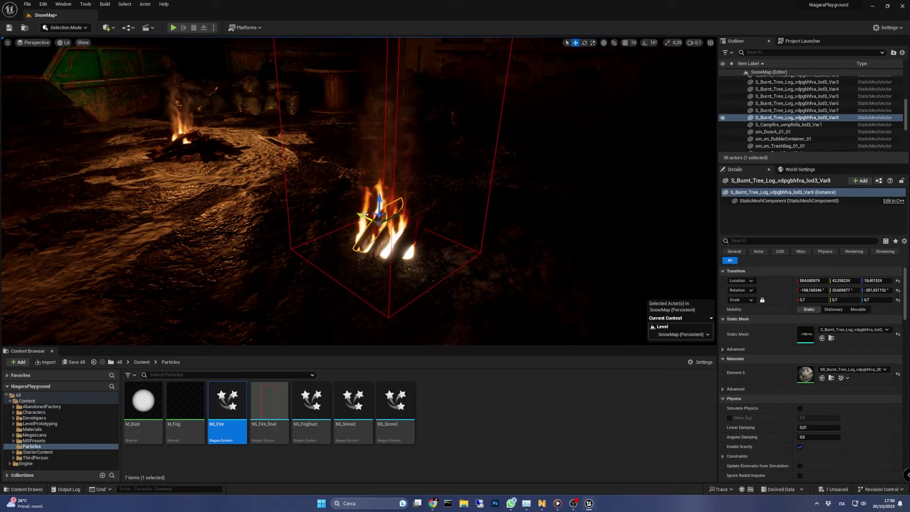
mouse_move(364, 214)
alt+mouse_down()
mouse_move(354, 210)
mouse_move(409, 232)
mouse_move(393, 189)
mouse_move(350, 221)
alt+mouse_up()
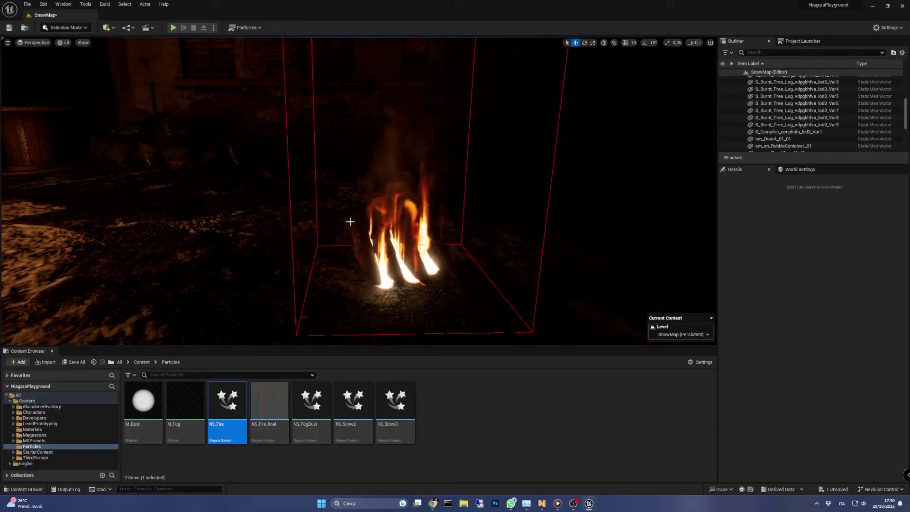
drag(350, 221, 312, 231)
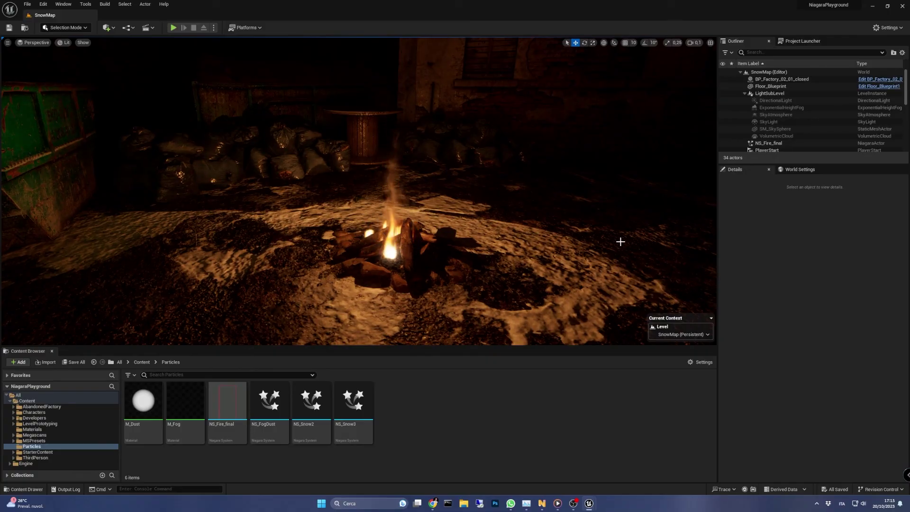
key(w)
right_drag(620, 241, 620, 258)
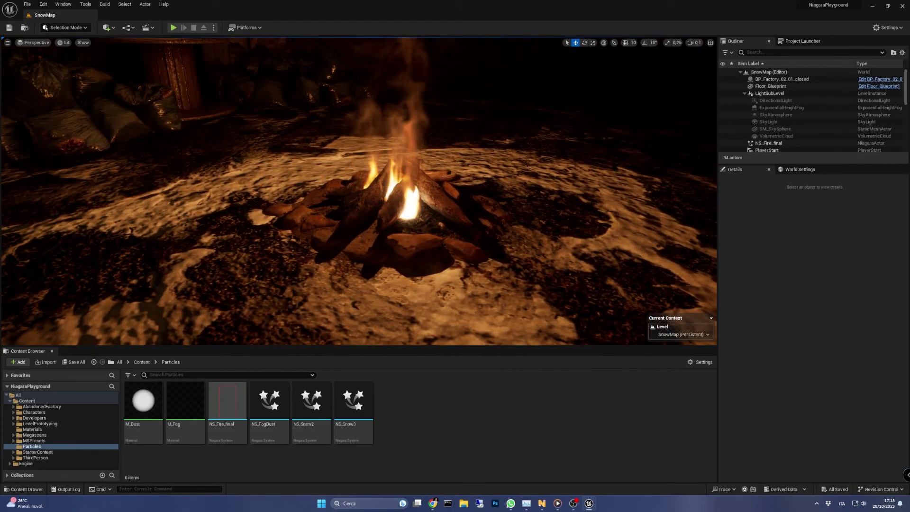